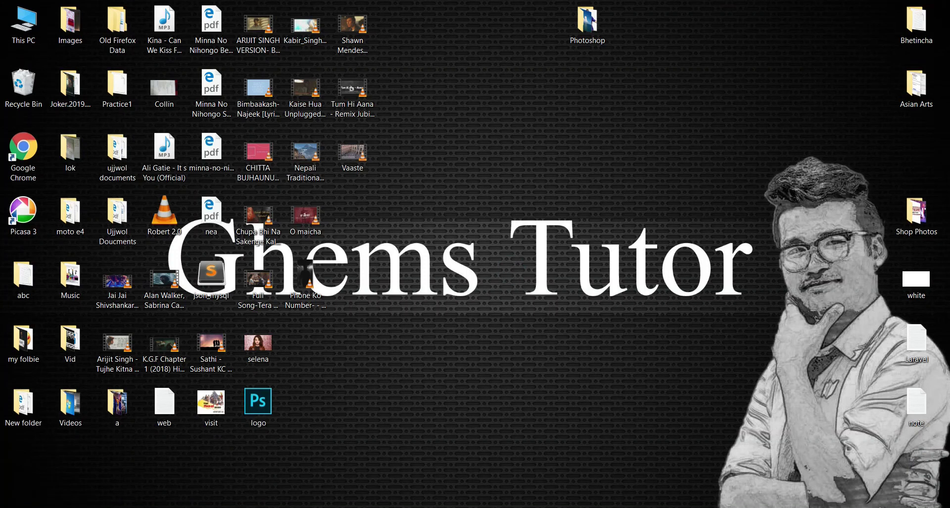
Step: Launch Photoshop and create a new blank 13 x 8 inch, 72 ppi document, Untitled-1
click(472, 507)
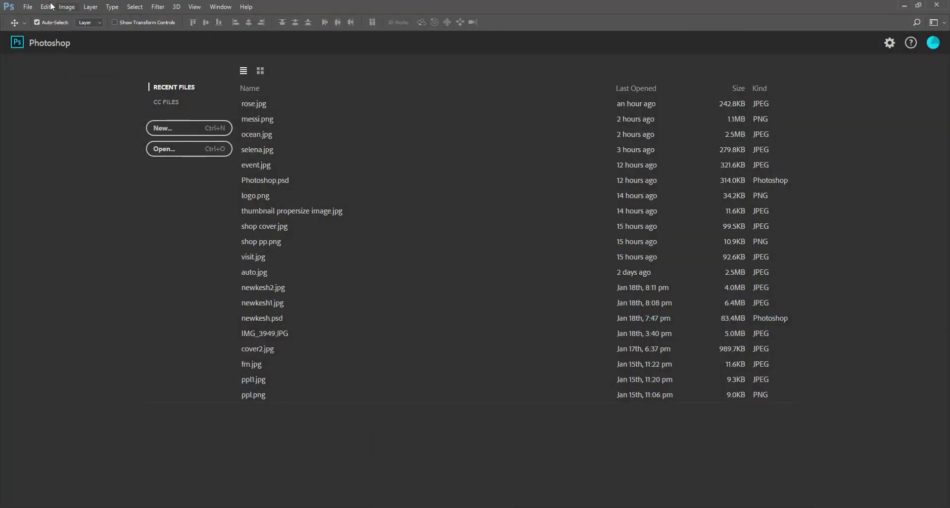
click(27, 7)
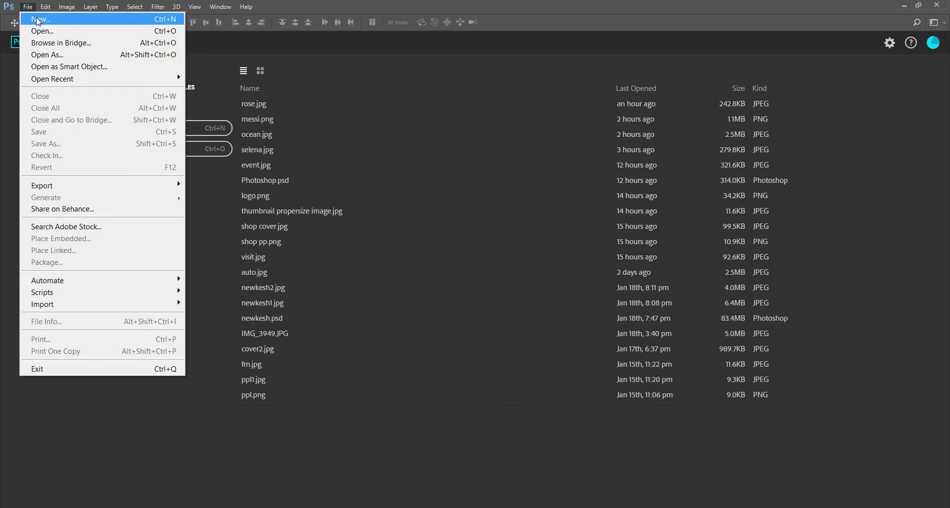
click(38, 21)
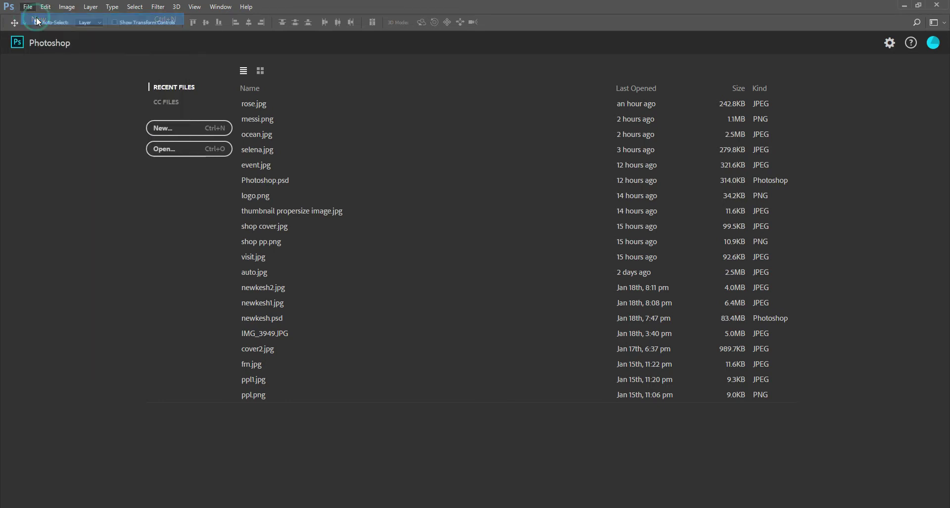
click(574, 126)
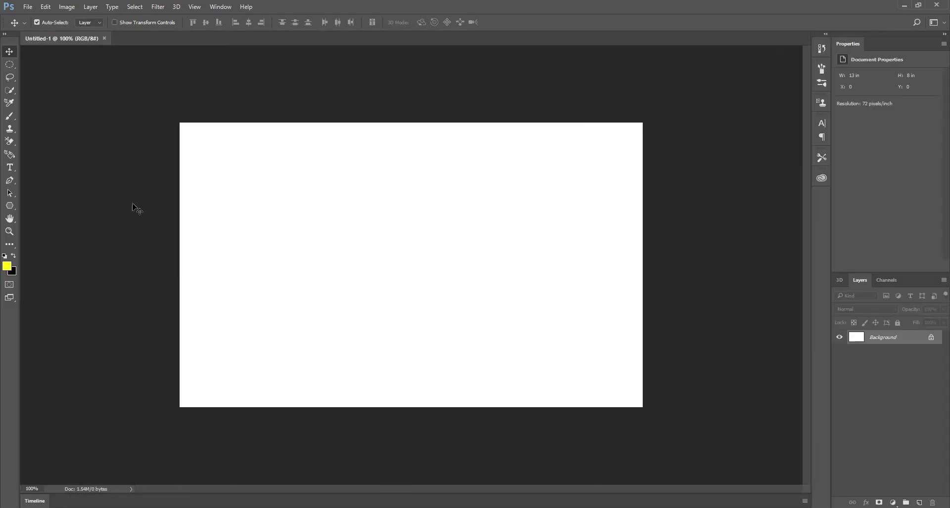
Step: Draw a 433 x 205 px ellipse across the centre of the canvas with the Ellipse Tool
click(12, 209)
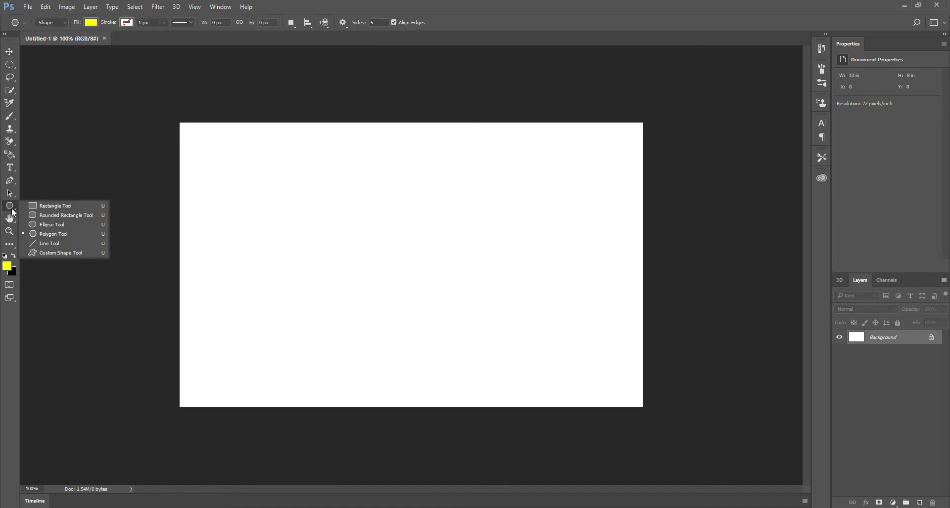
click(46, 227)
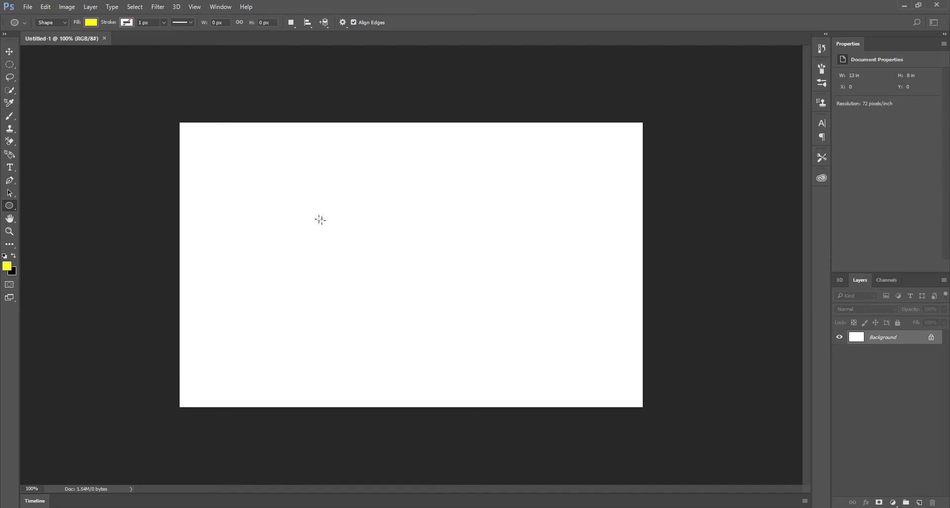
drag(304, 211, 513, 313)
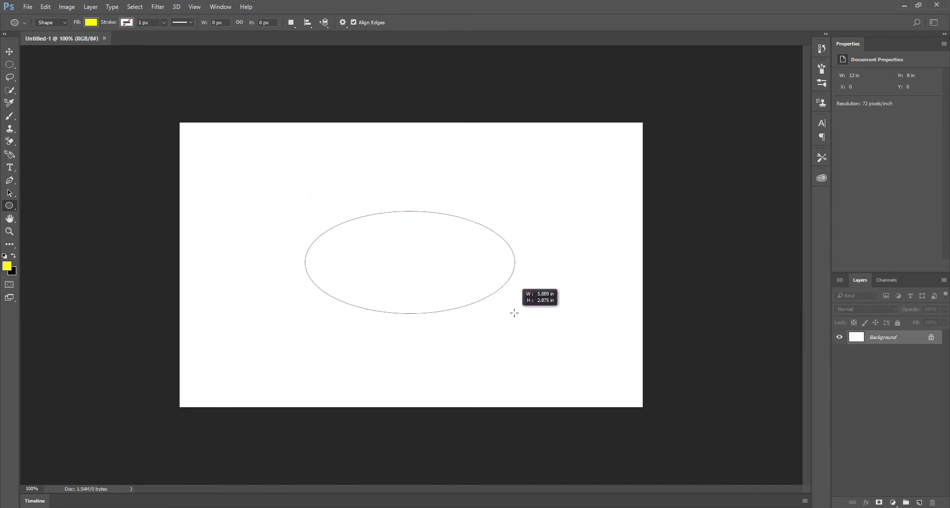
drag(514, 313, 518, 313)
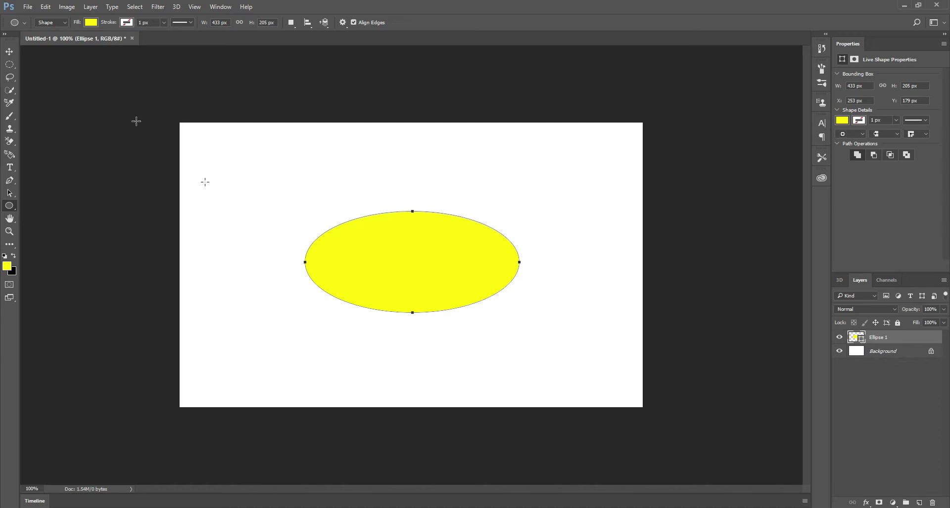
Step: Fill the ellipse blue and give it a black outline
click(91, 23)
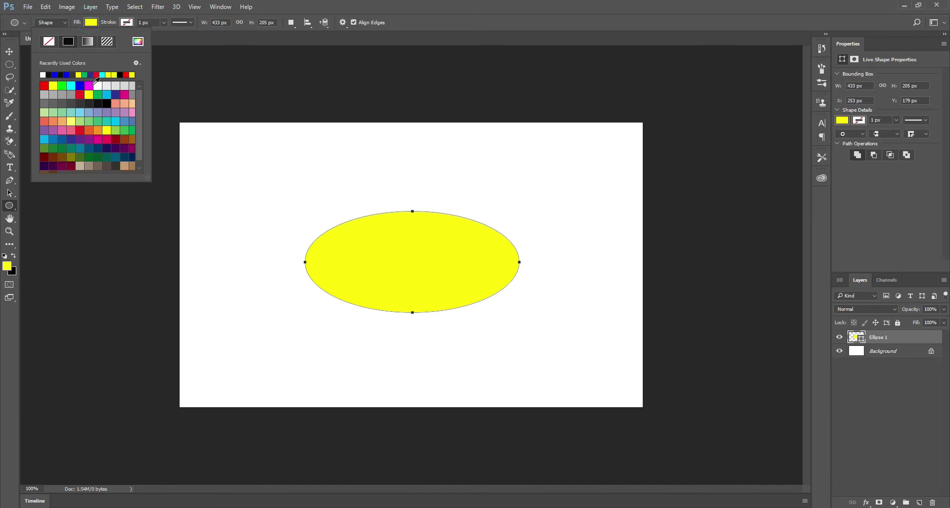
click(56, 74)
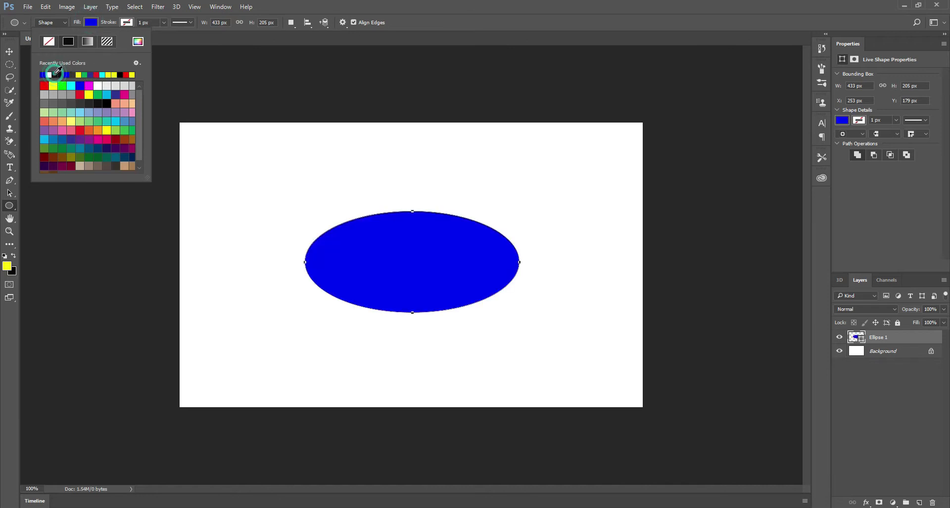
click(126, 23)
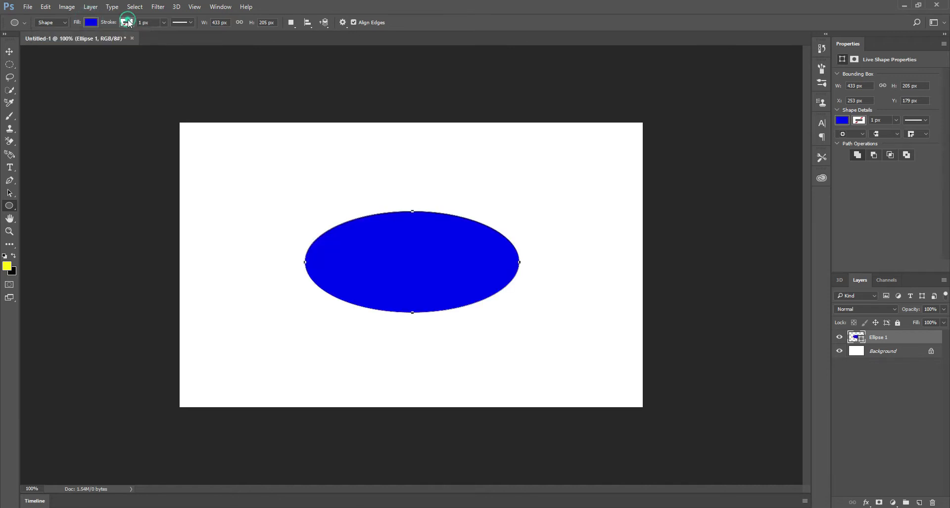
click(93, 75)
Step: Set the ellipse's black outline width to 12.76 px
click(164, 22)
click(167, 35)
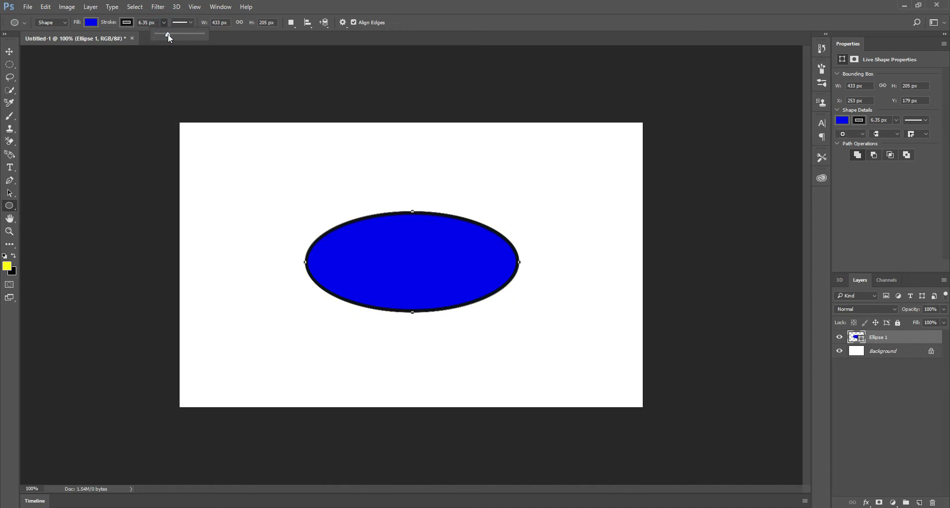
click(173, 35)
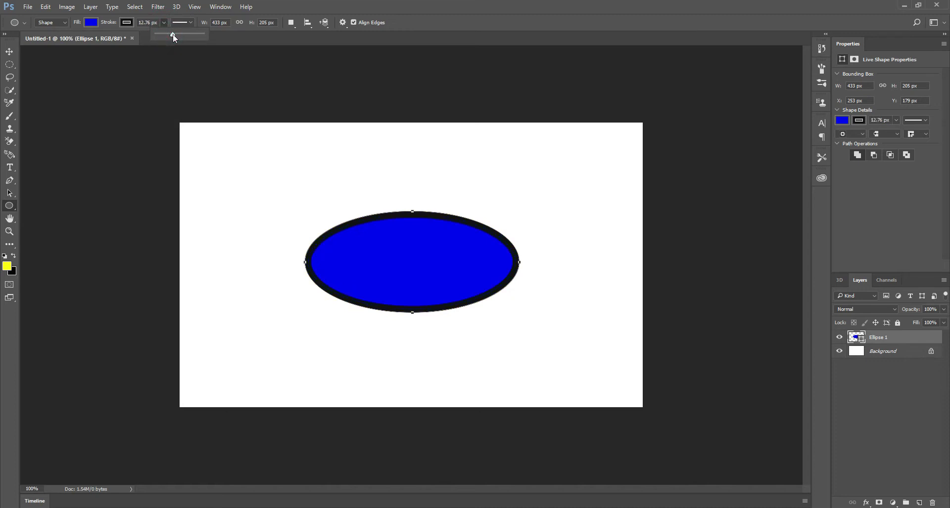
key(Return)
key(Return)
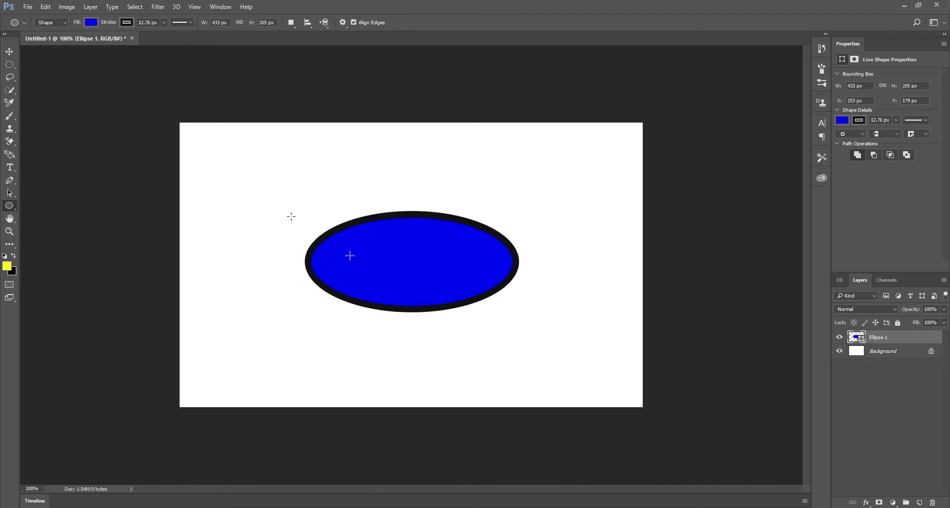
Step: Enlarge the ellipse to about 486 x 230 px and shift it slightly left
key(ctrl+t)
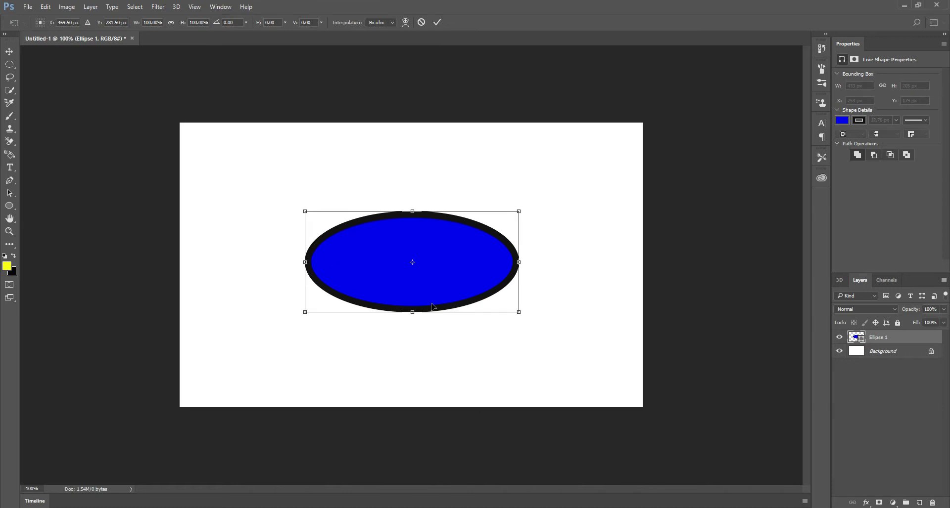
drag(518, 211, 544, 200)
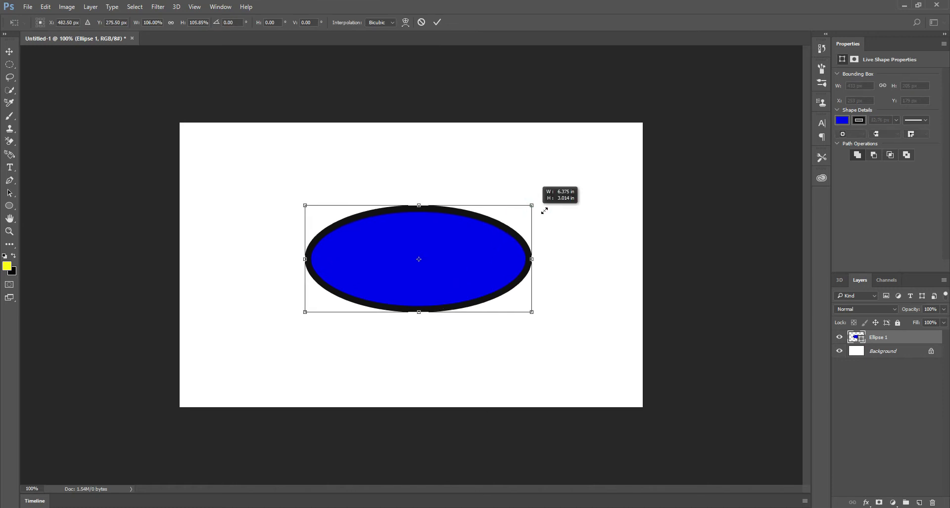
key(Return)
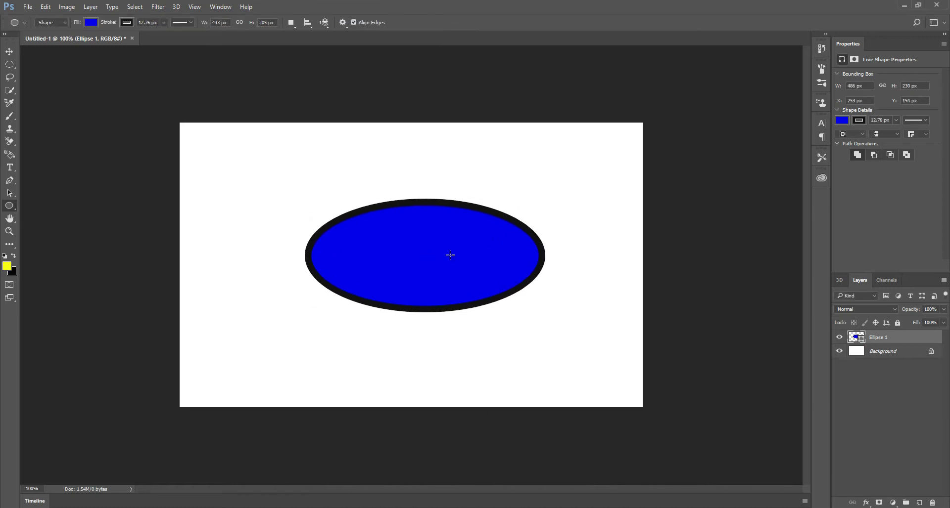
key(v)
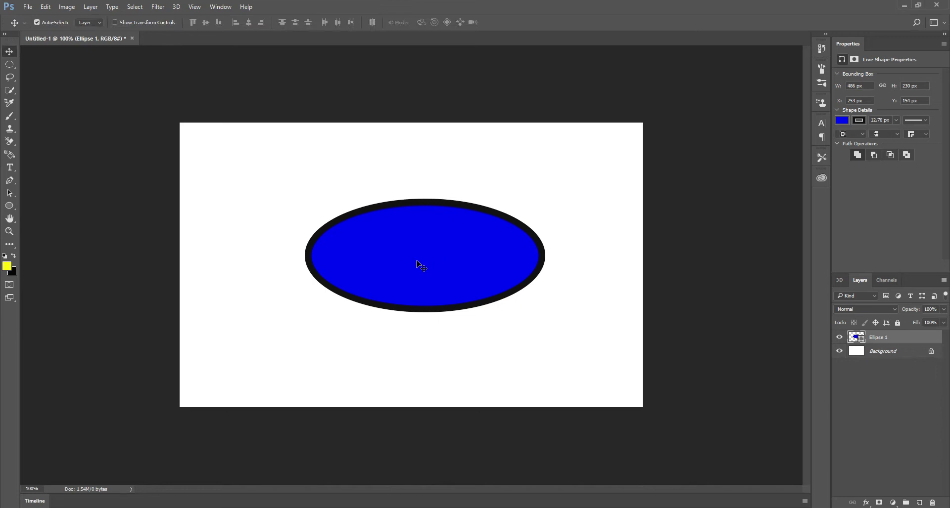
drag(415, 265, 397, 267)
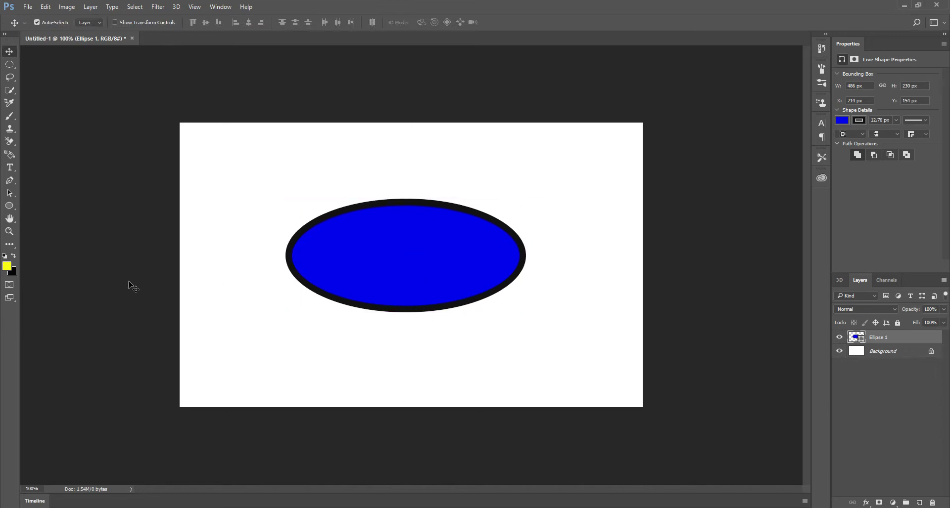
key(g)
click(10, 245)
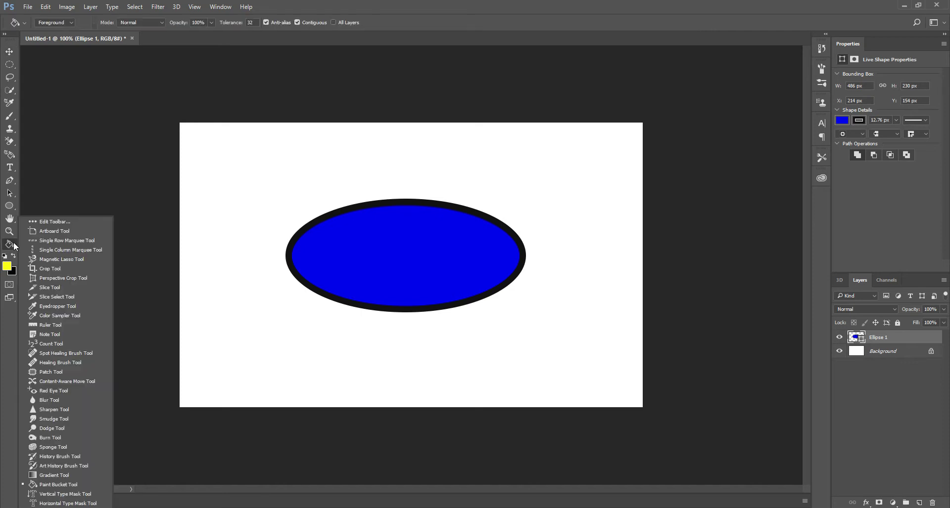
Step: Draw a 463 x 69 px rounded-rectangle band across the middle of the ellipse
click(11, 208)
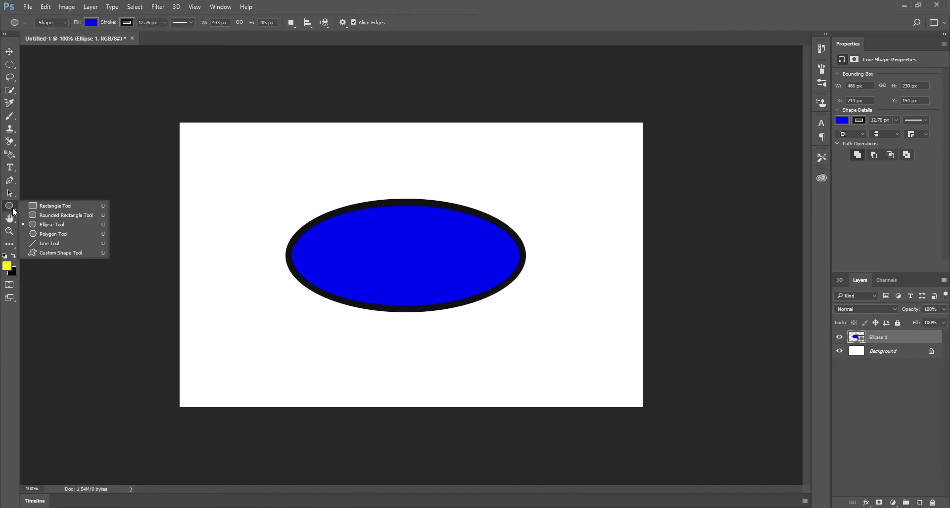
click(55, 217)
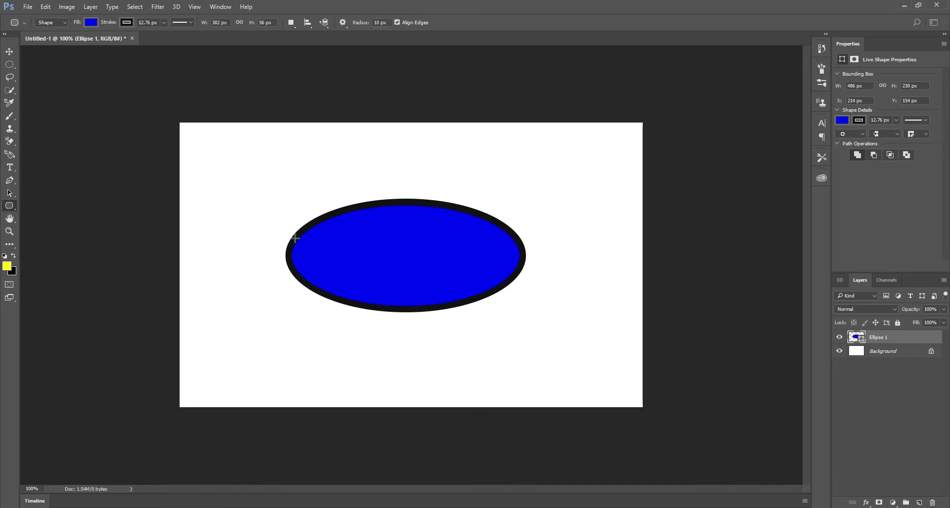
mouse_move(292, 238)
mouse_down()
mouse_move(368, 268)
mouse_move(540, 276)
mouse_move(519, 271)
mouse_up()
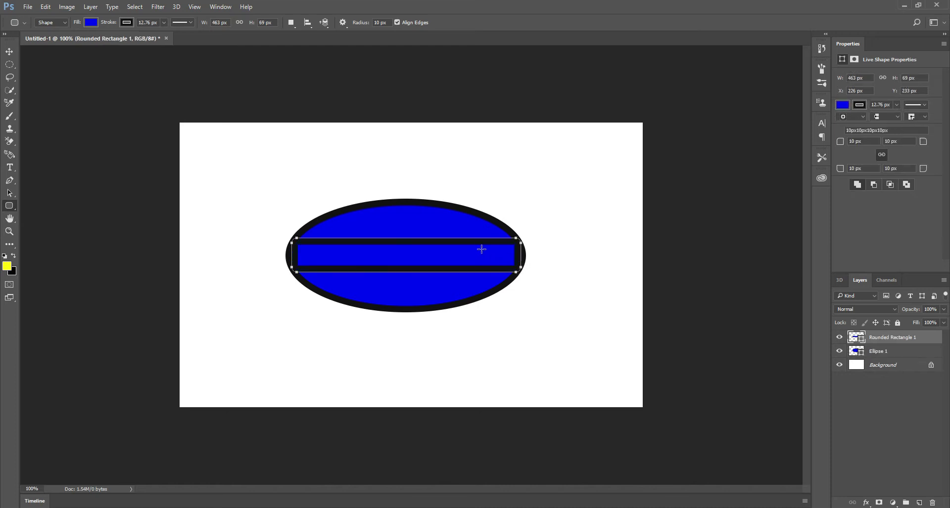
click(92, 23)
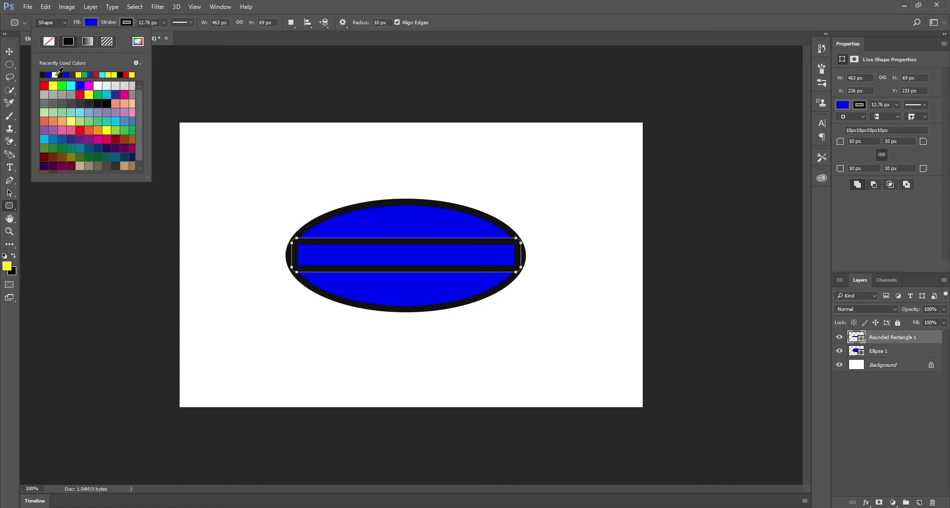
Step: Fill the rounded-rectangle band with white
click(55, 75)
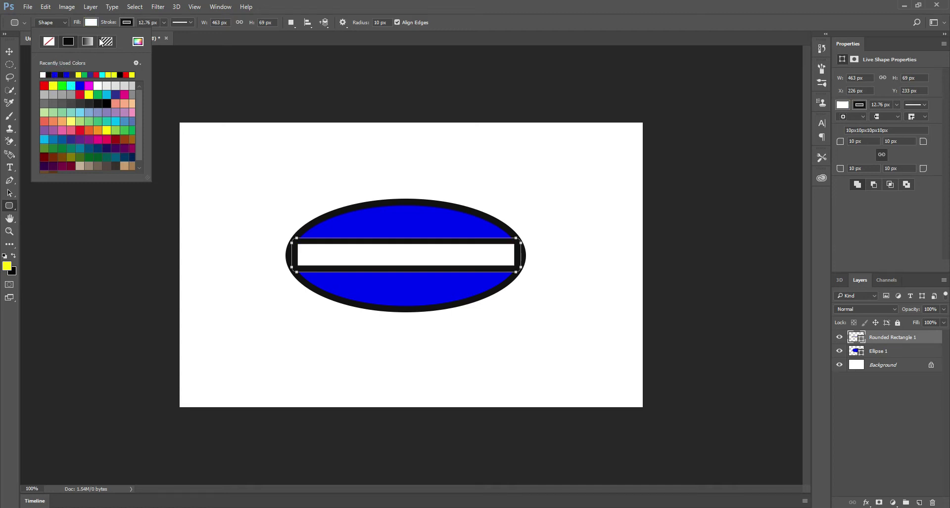
click(166, 23)
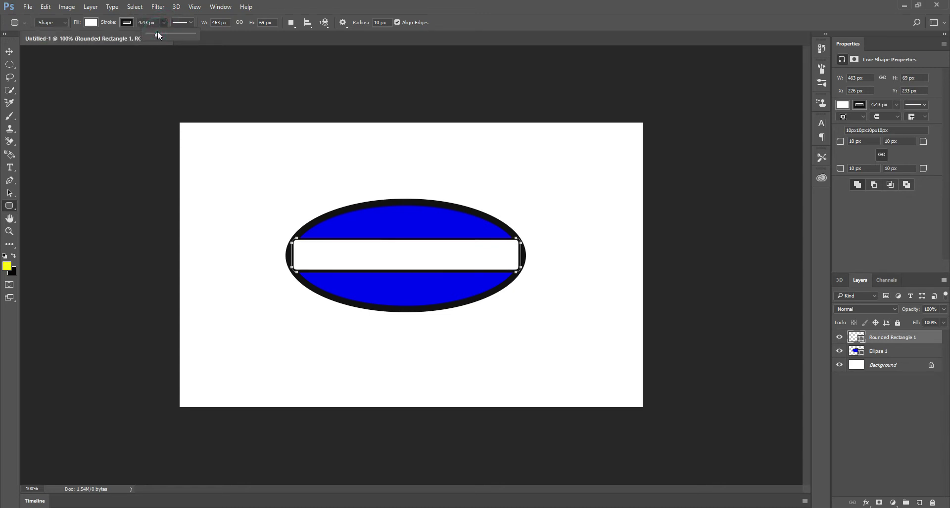
click(180, 56)
key(Return)
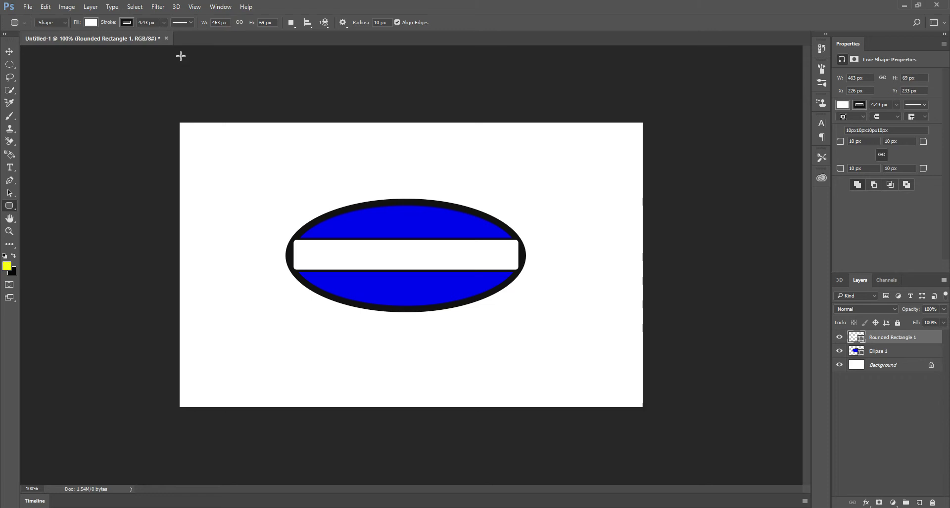
Step: Thicken the band's black outline to about 8.28 px
click(164, 23)
click(165, 34)
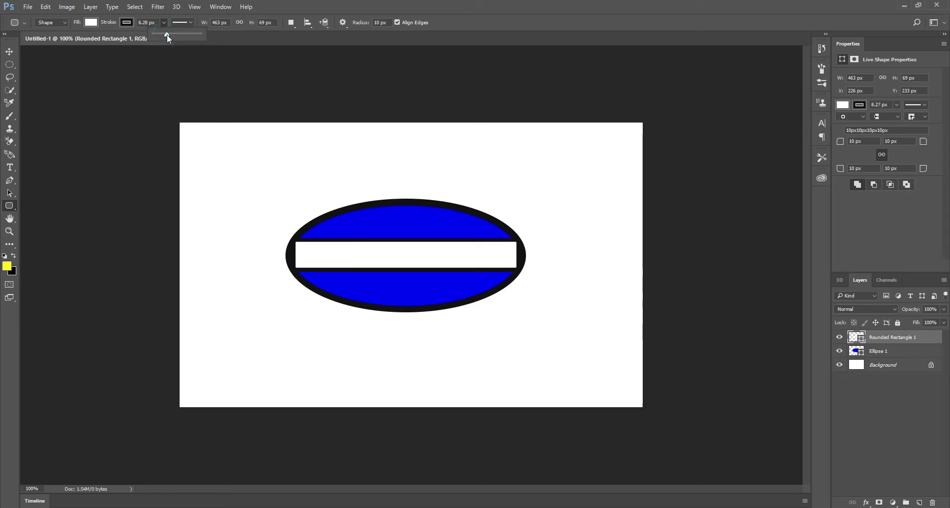
key(Return)
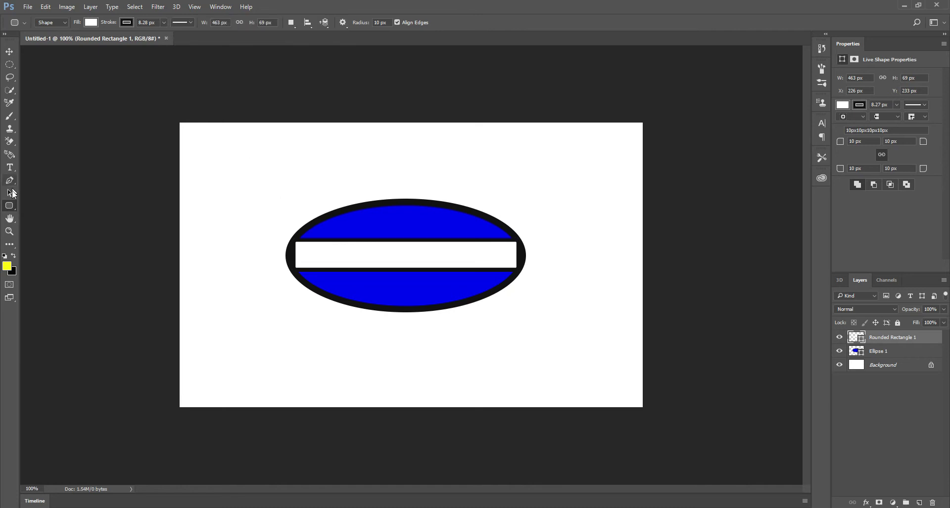
Step: Draw a five-pointed star with the Polygon Tool and move it into the ellipse's upper blue area
right_click(11, 207)
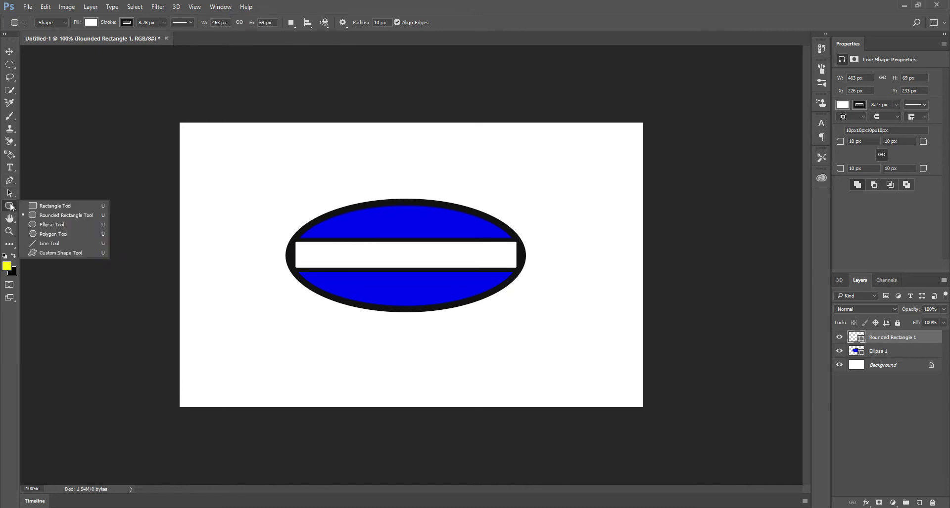
click(54, 233)
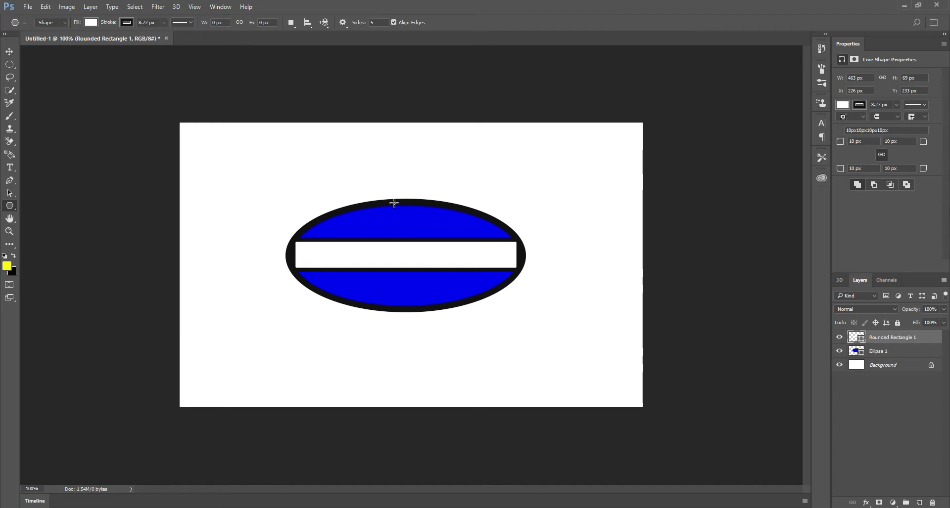
drag(396, 204, 411, 221)
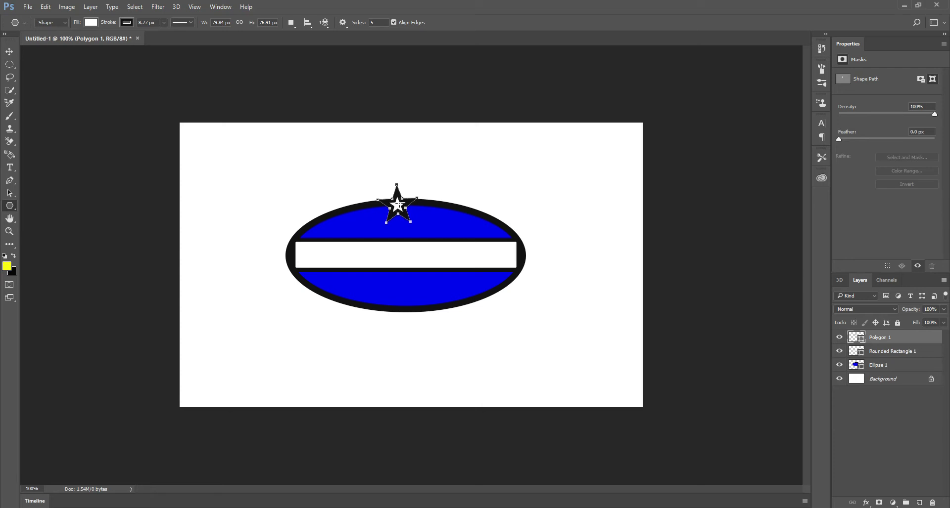
key(v)
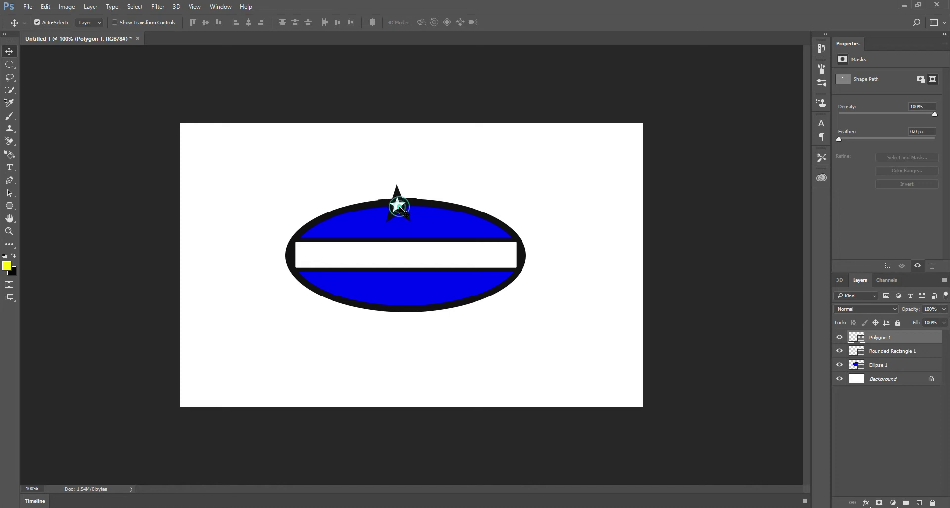
drag(400, 211, 404, 227)
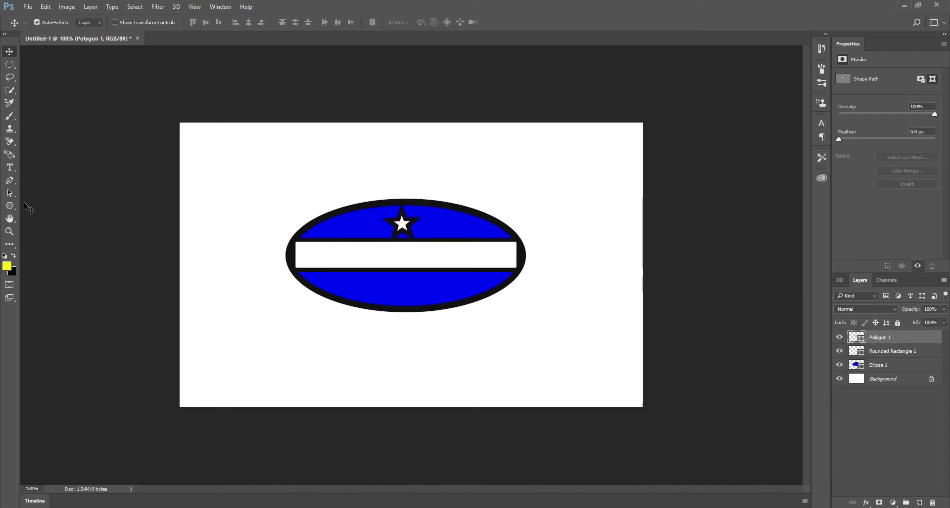
click(10, 206)
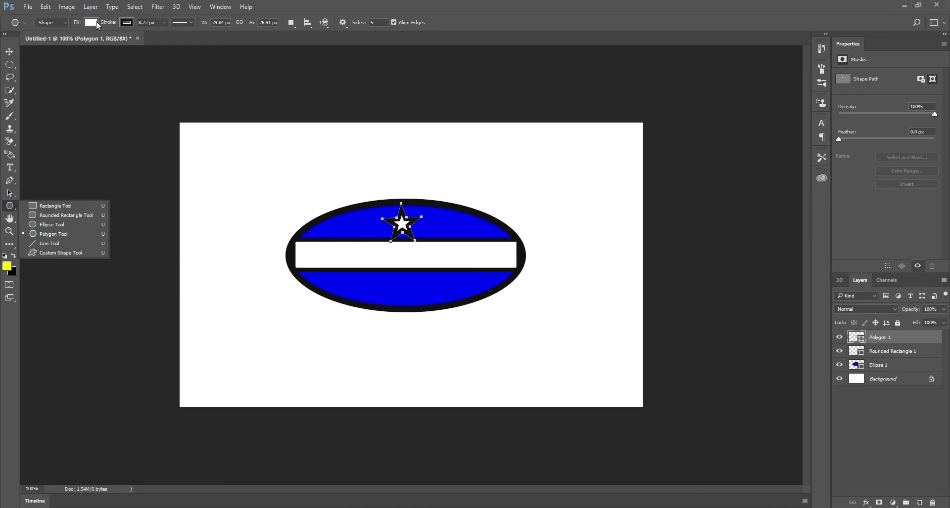
Step: Give the star a white outline and a black fill
click(91, 22)
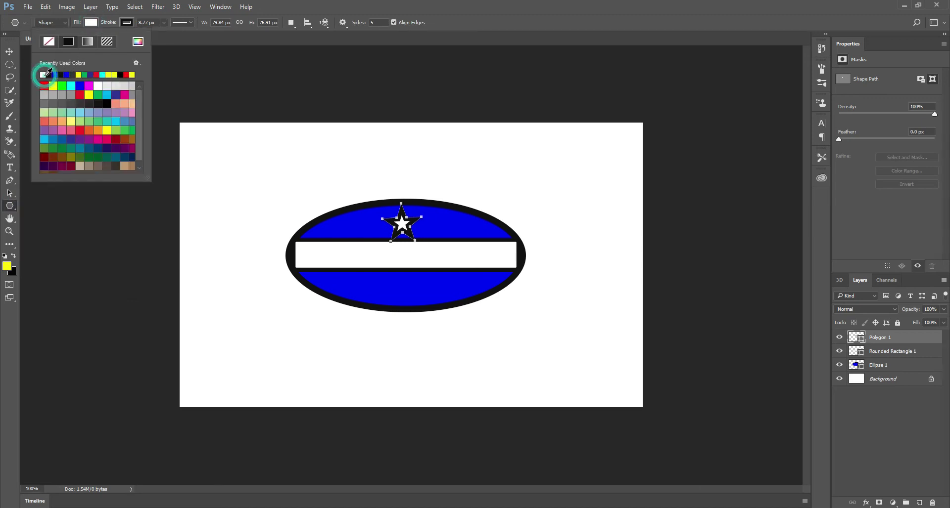
click(129, 24)
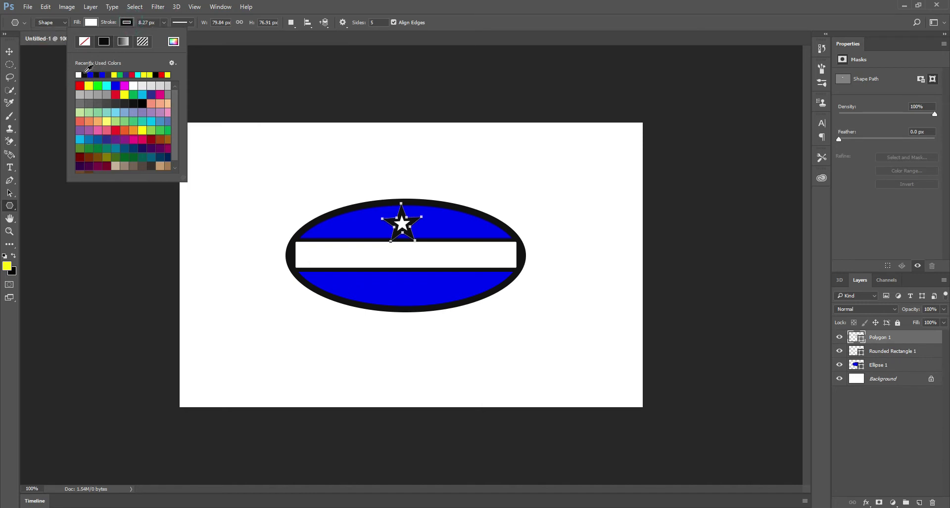
click(78, 75)
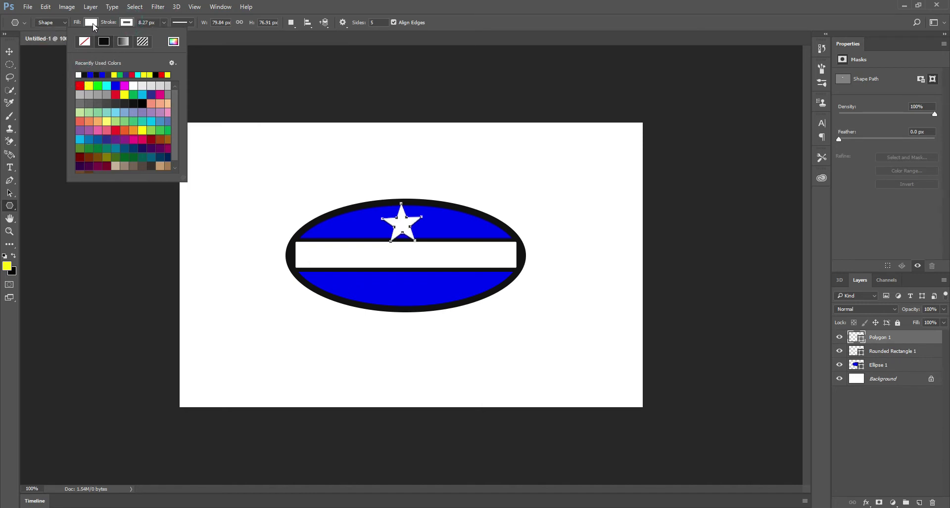
click(92, 22)
click(49, 75)
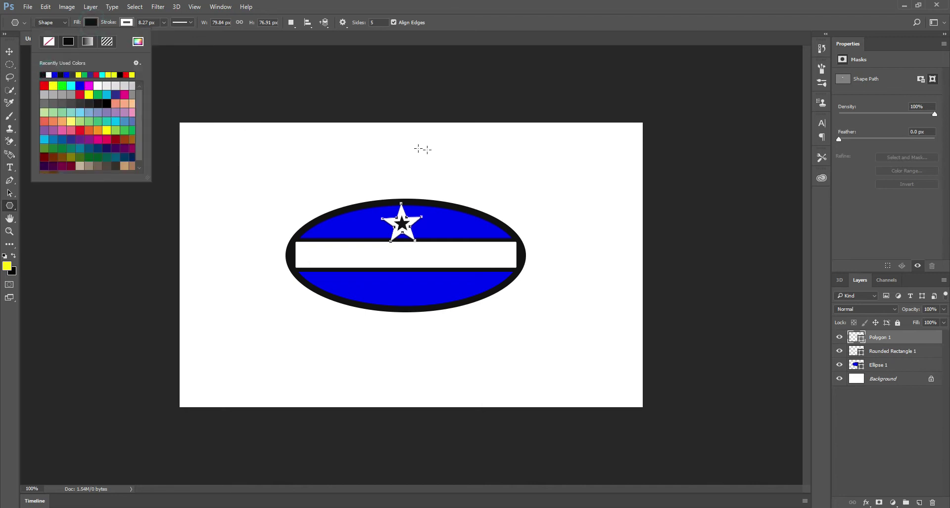
Step: Set the star's white outline width to about 4.43 px
click(164, 23)
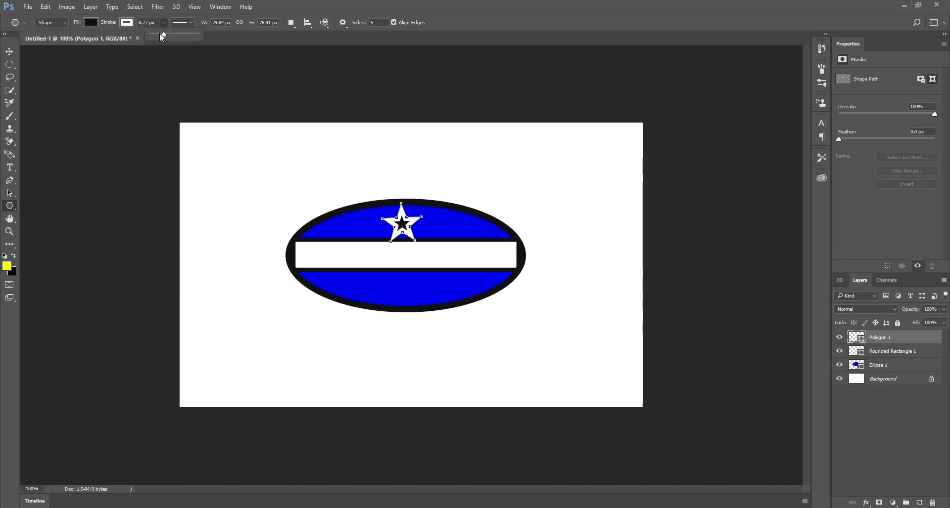
drag(160, 33, 159, 34)
drag(161, 34, 162, 34)
key(Return)
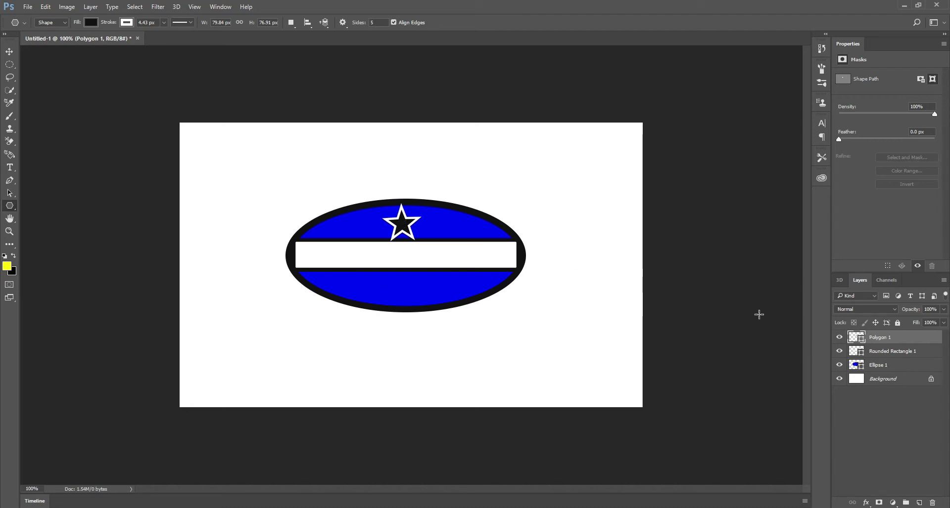
Step: Duplicate the Polygon 1 star layer as Polygon 1 copy
right_click(878, 342)
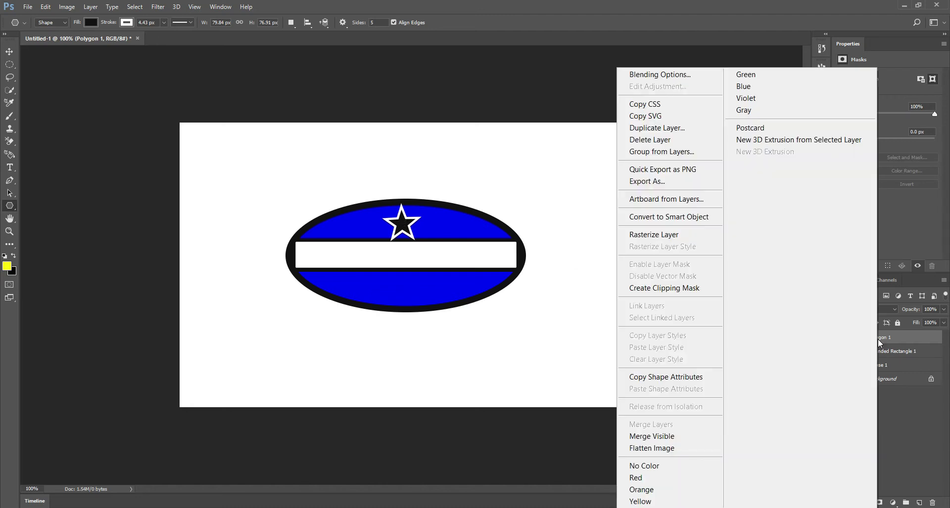
click(661, 128)
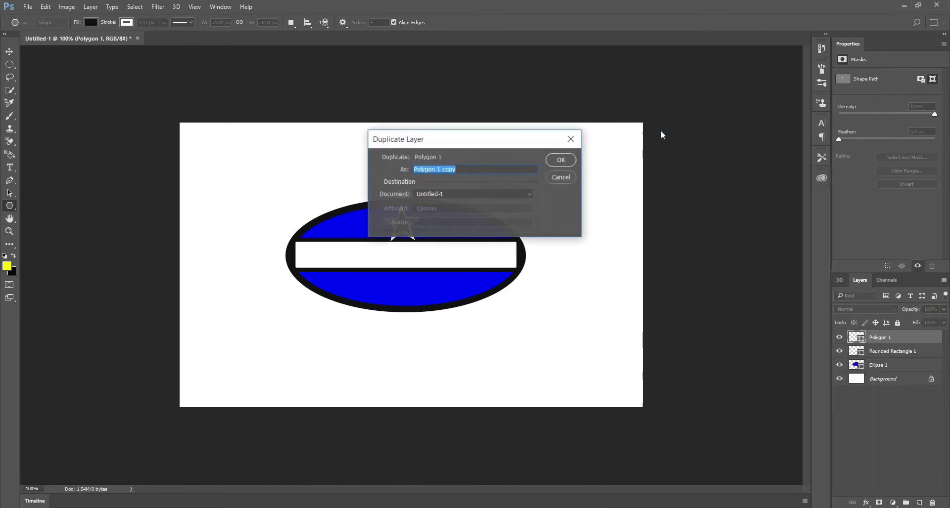
click(560, 160)
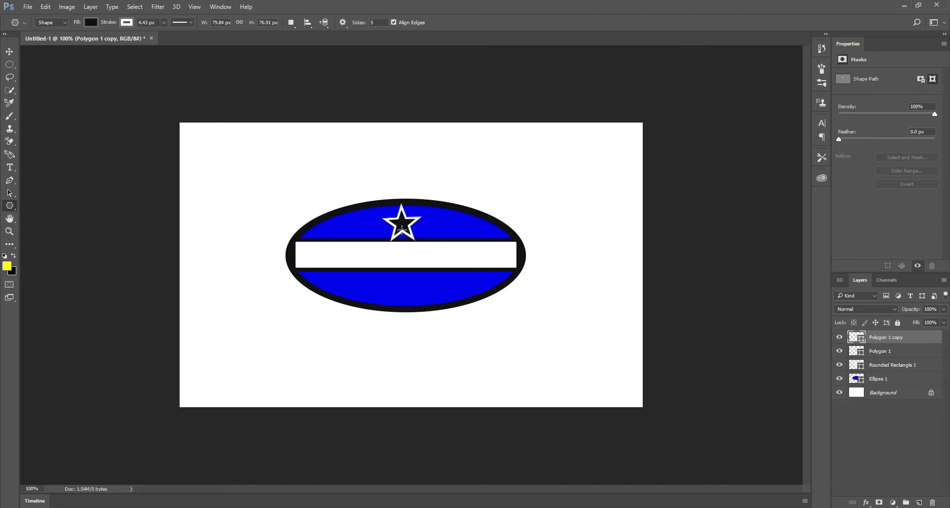
Step: Move the star copy to the right of the original and shrink it slightly
key(v)
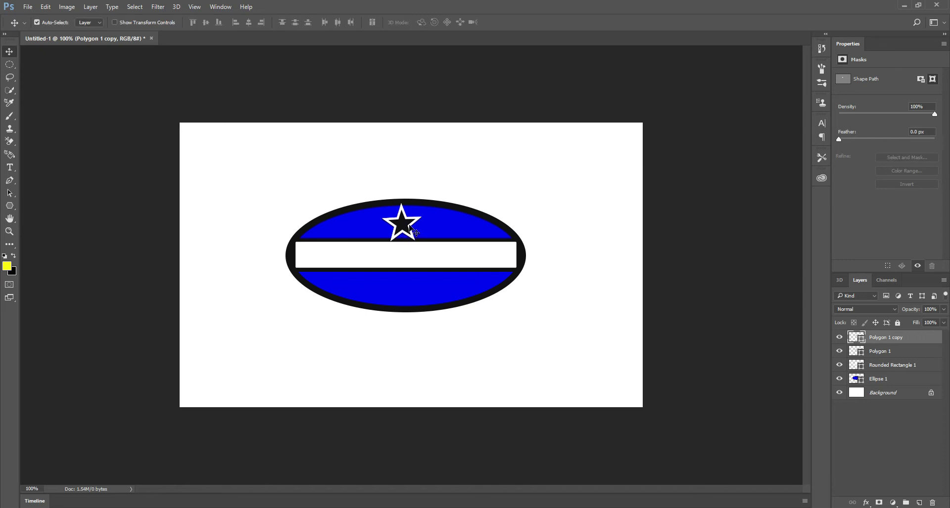
drag(406, 225, 441, 226)
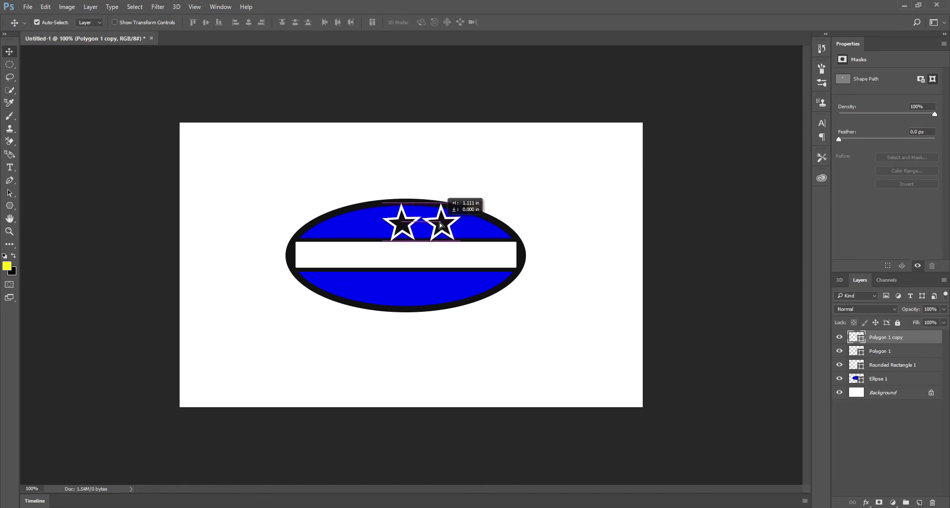
key(ctrl)
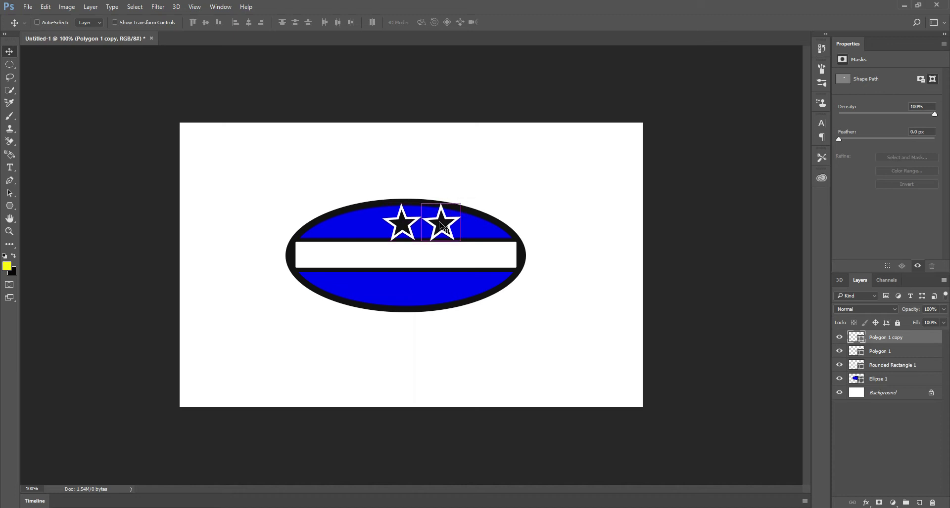
key(ctrl+t)
drag(461, 203, 456, 208)
drag(454, 209, 453, 209)
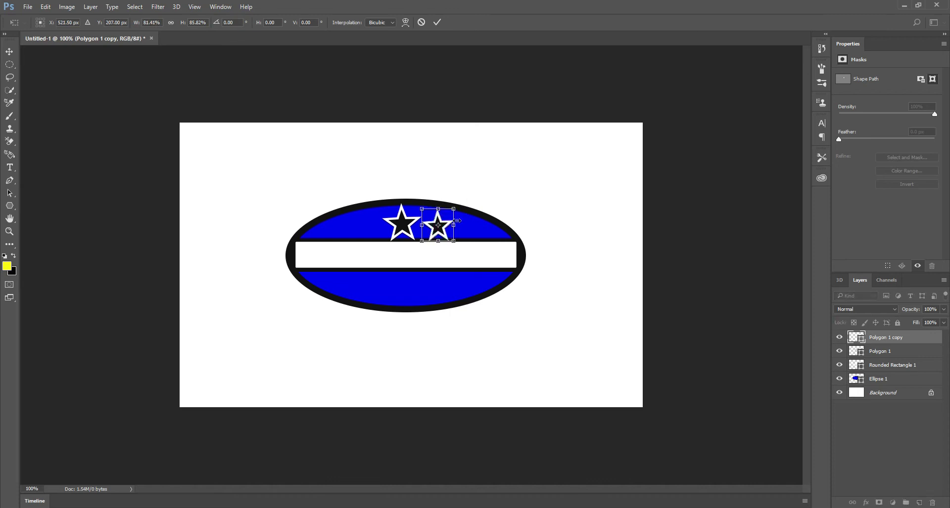
drag(454, 208, 451, 211)
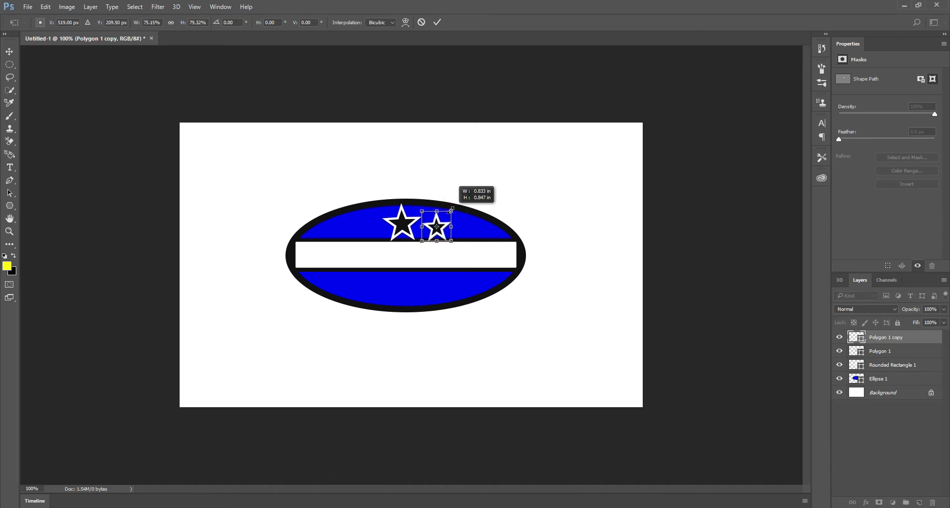
key(Return)
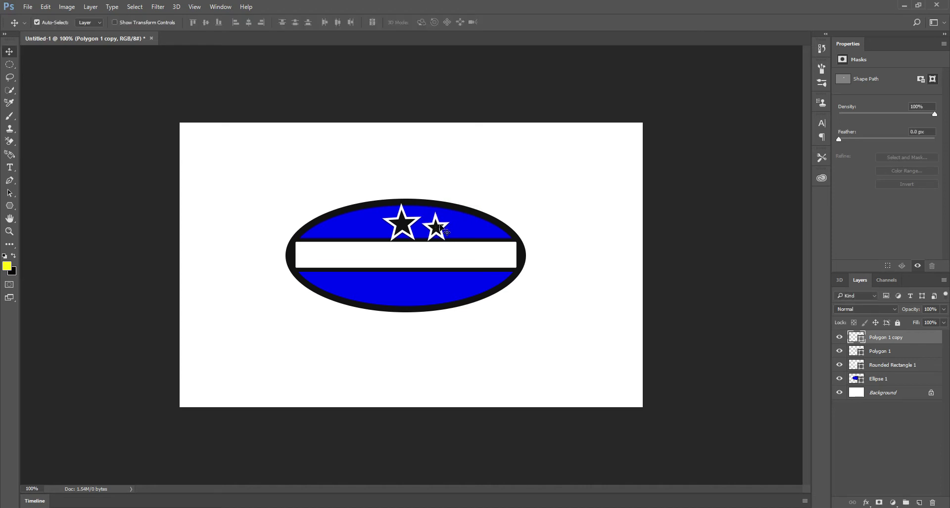
drag(442, 229, 445, 224)
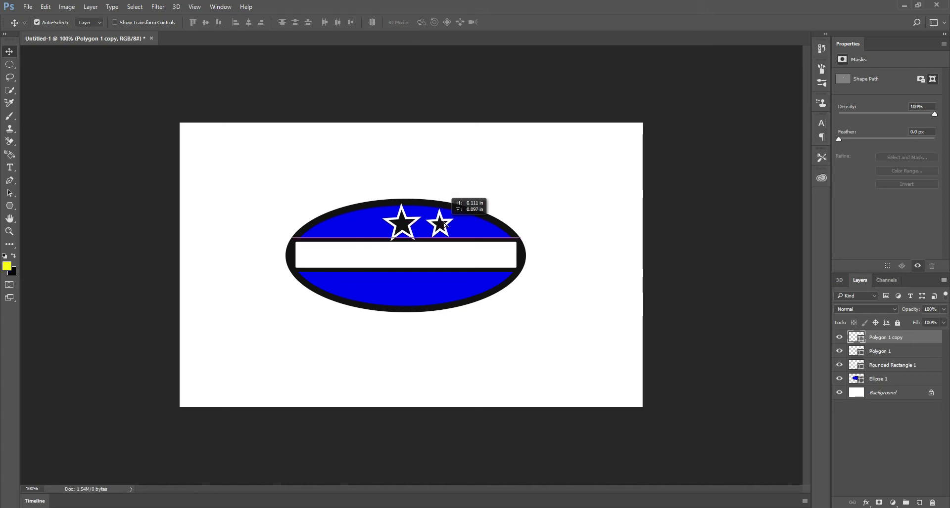
drag(445, 224, 444, 225)
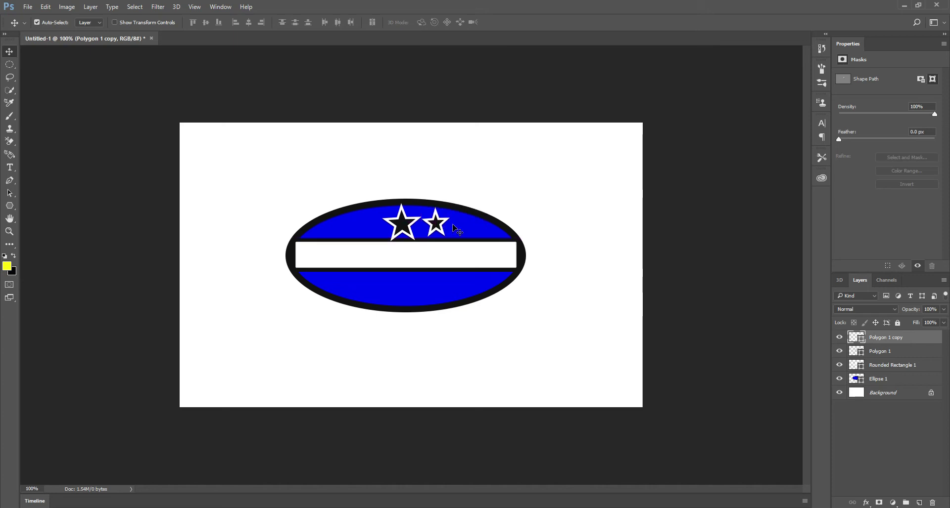
Step: Rescale the second star to about 88% and nudge it up and right into place
click(437, 225)
key(ctrl)
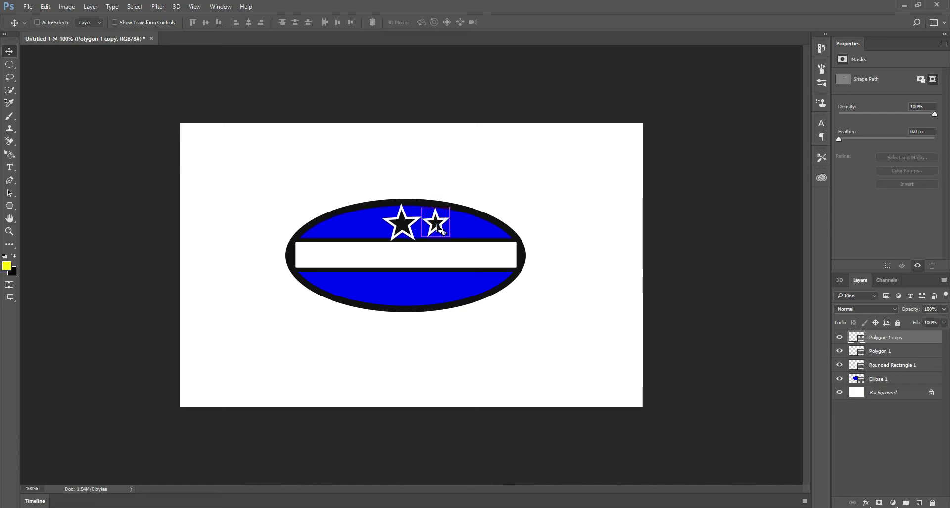
key(ctrl+t)
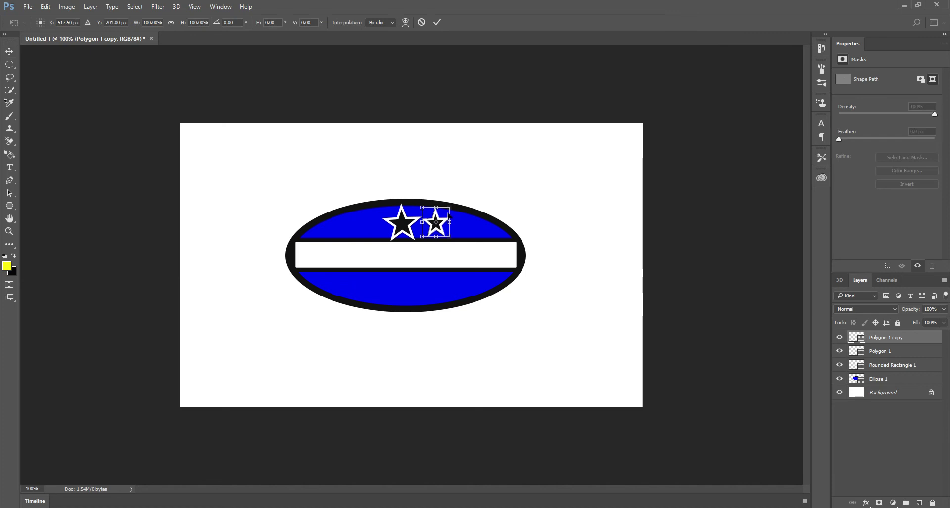
drag(451, 206, 446, 210)
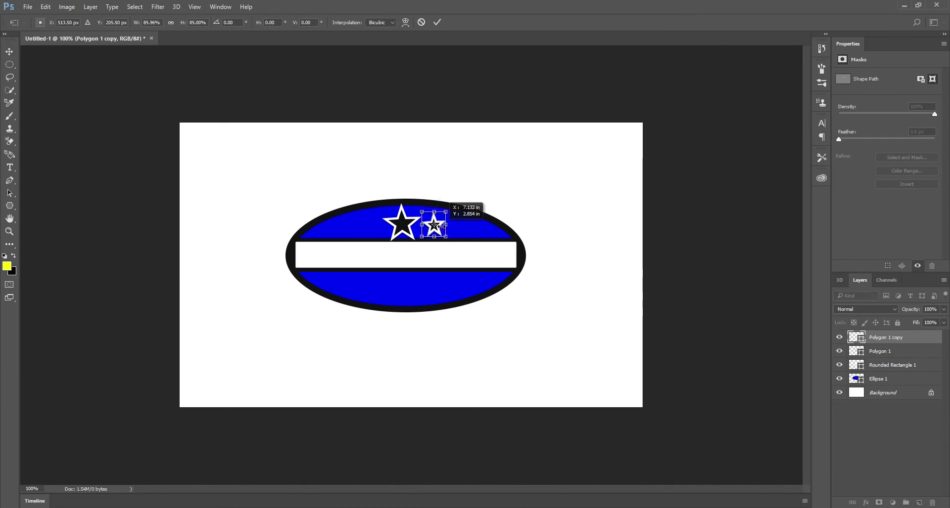
key(Return)
key(ctrl)
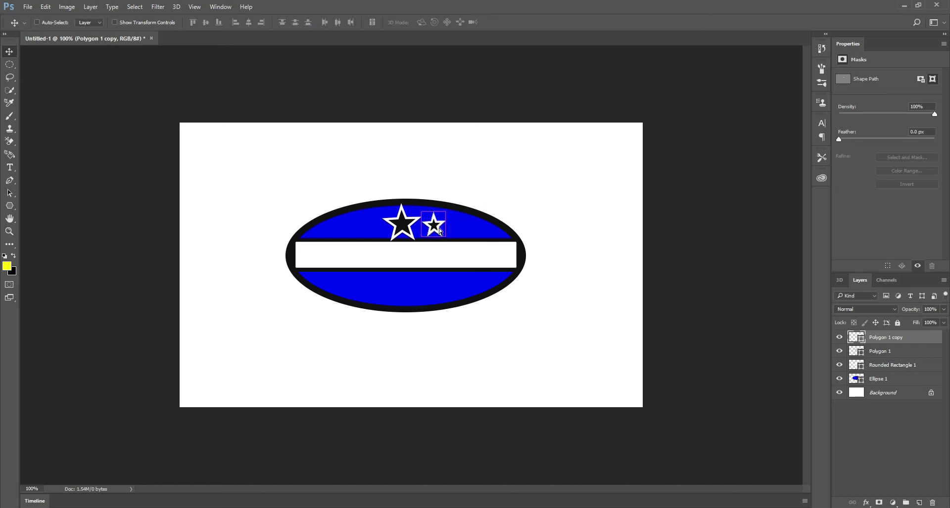
key(ctrl+z)
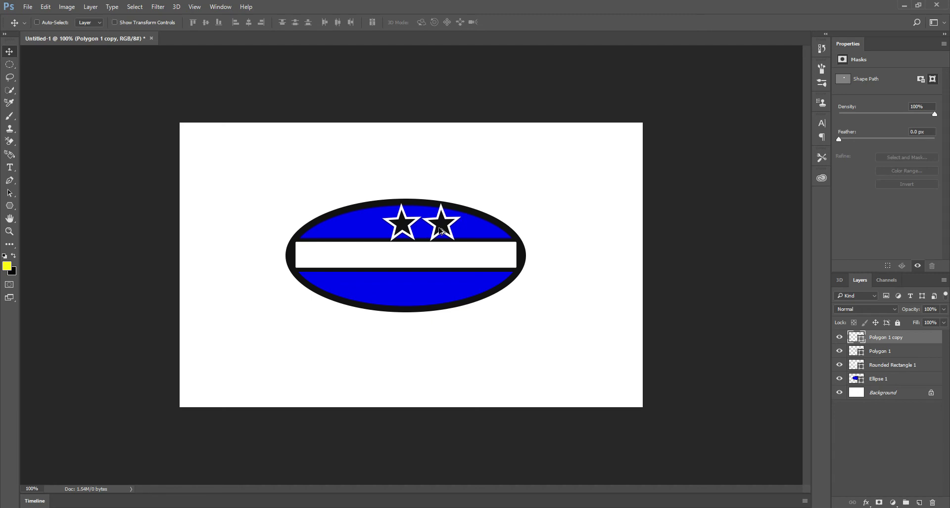
key(ctrl+t)
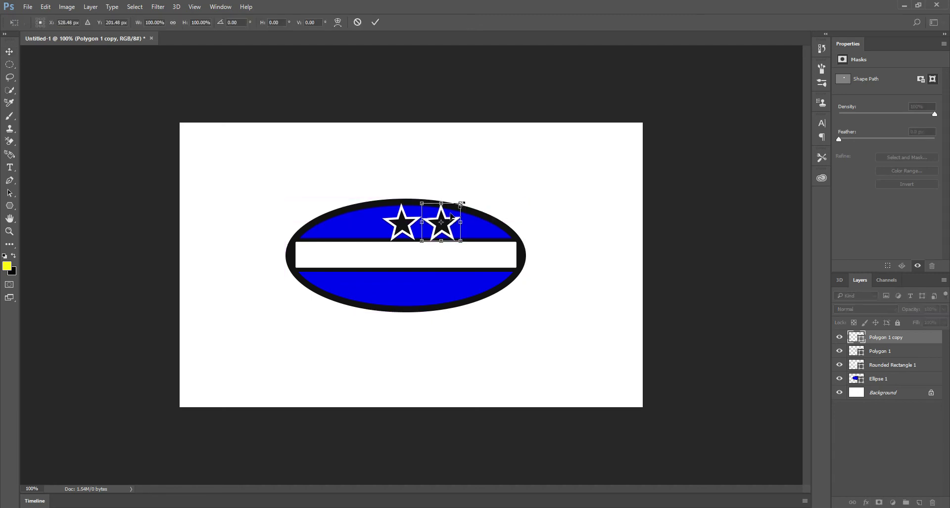
drag(460, 202, 439, 221)
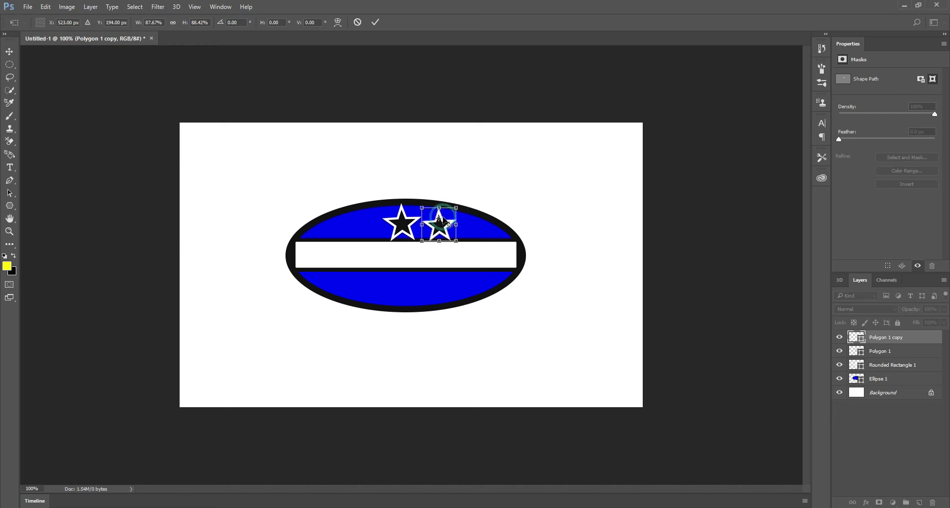
drag(443, 221, 454, 213)
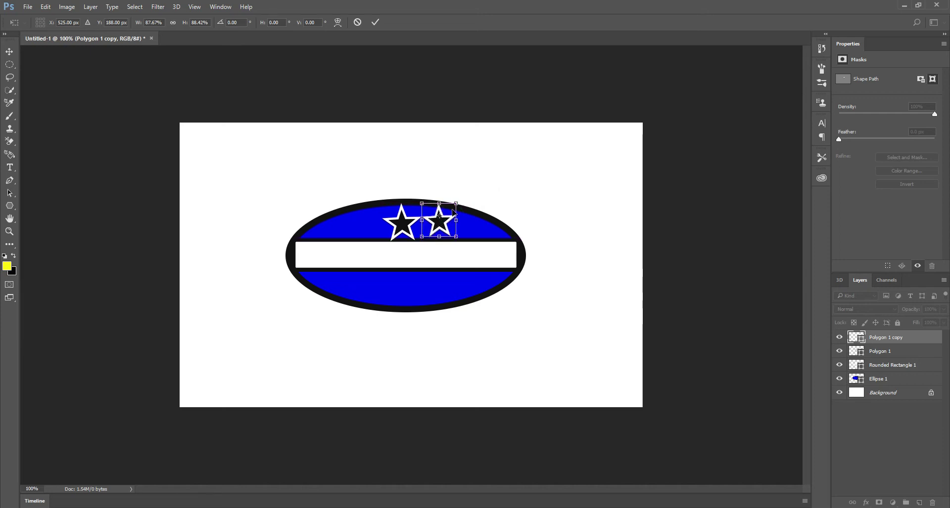
key(Return)
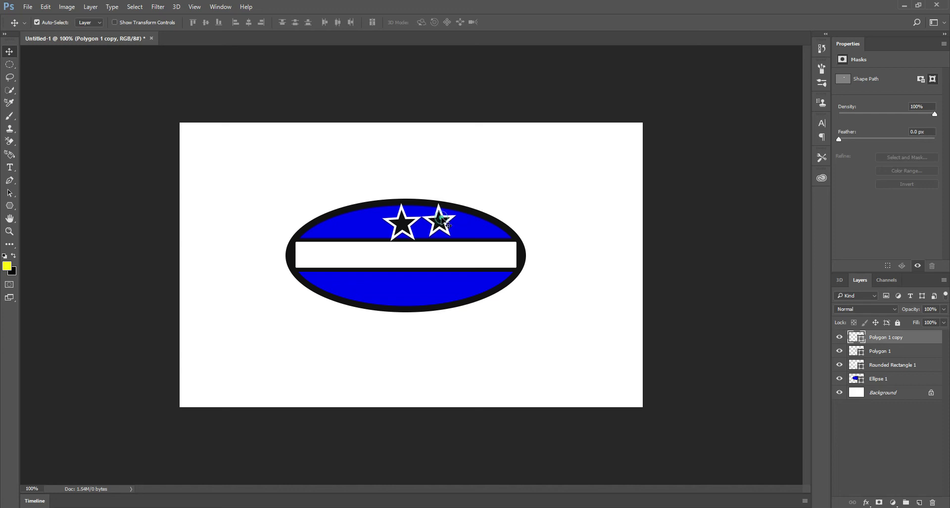
Step: Alt-drag a star copy to the left of the large star, spaced evenly to complete the row of three
drag(444, 223, 444, 223)
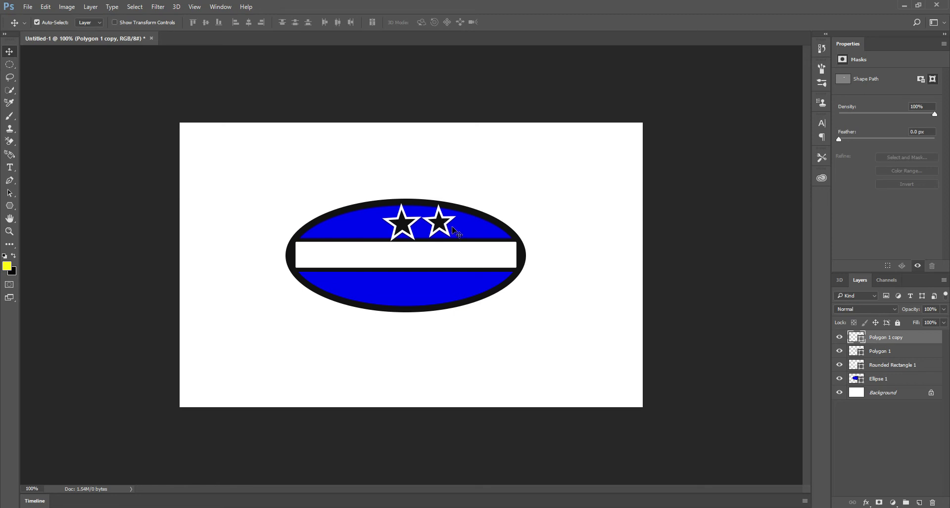
drag(443, 229, 371, 229)
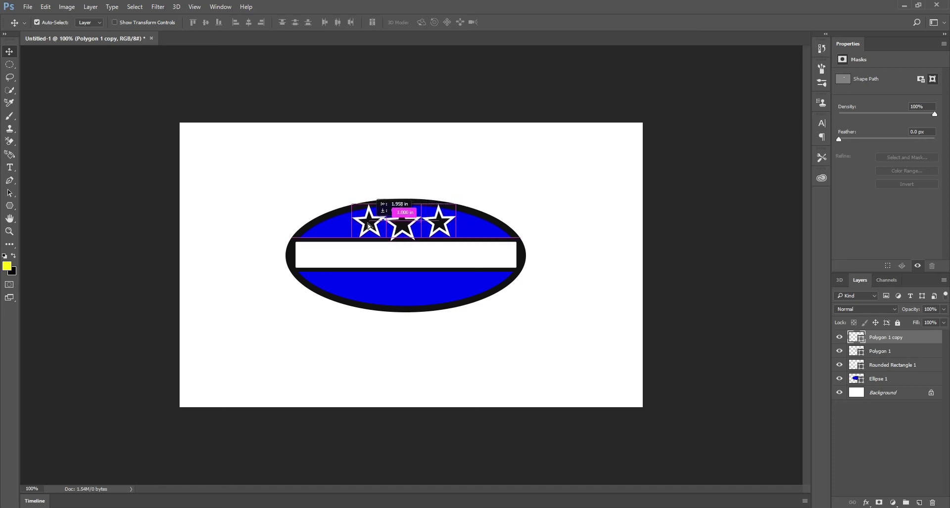
drag(370, 226, 367, 225)
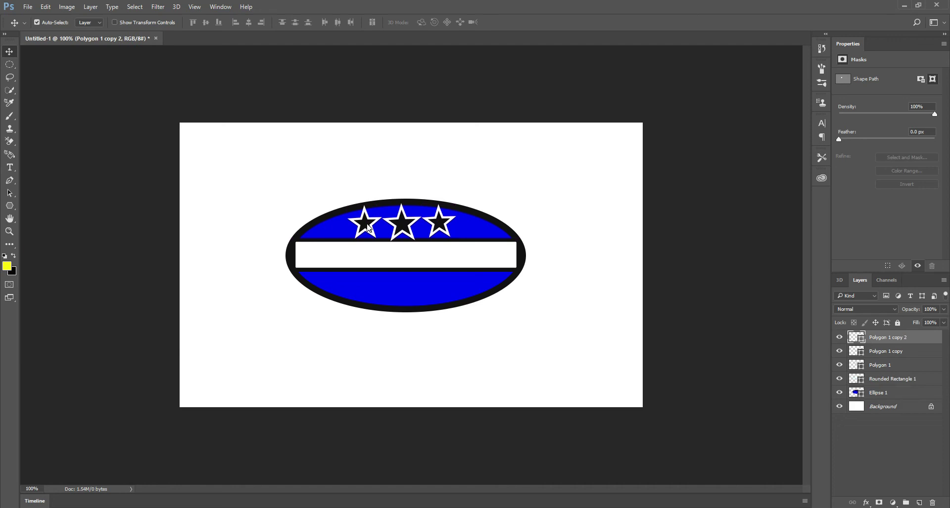
Step: Merge the three Polygon star layers into Polygon 1 copy 2 and start duplicating that layer
click(888, 354)
shift+click(885, 366)
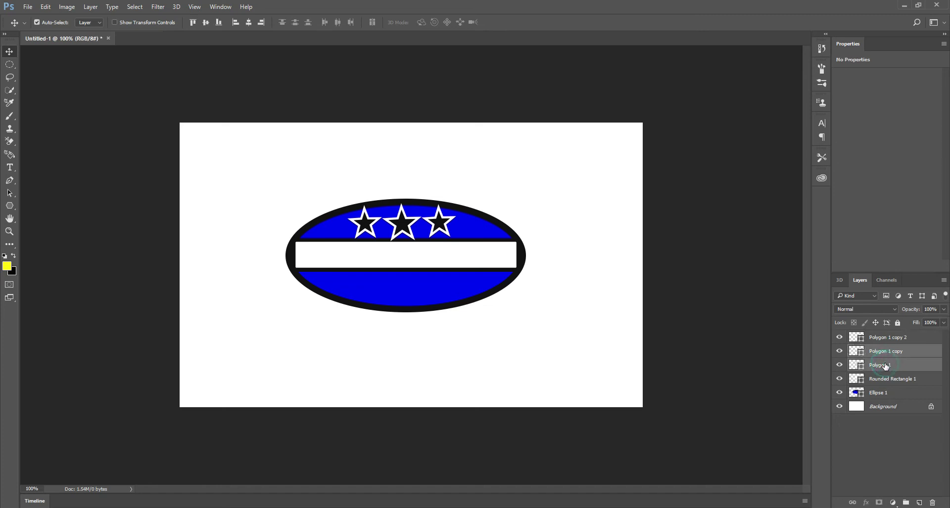
shift+click(883, 338)
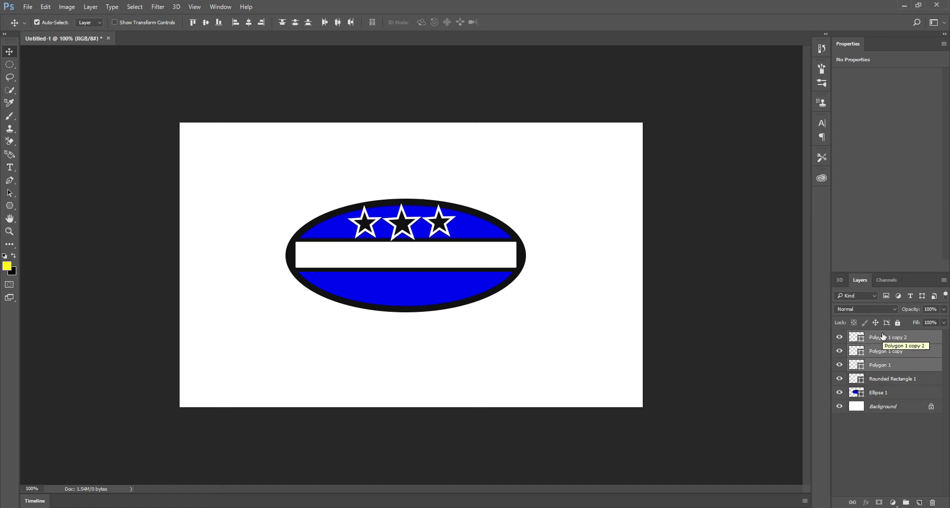
right_click(884, 337)
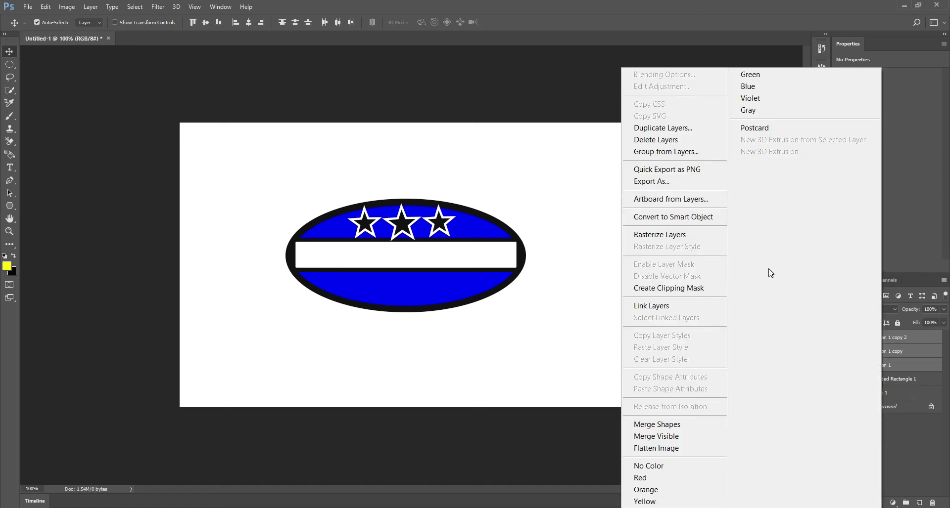
click(667, 425)
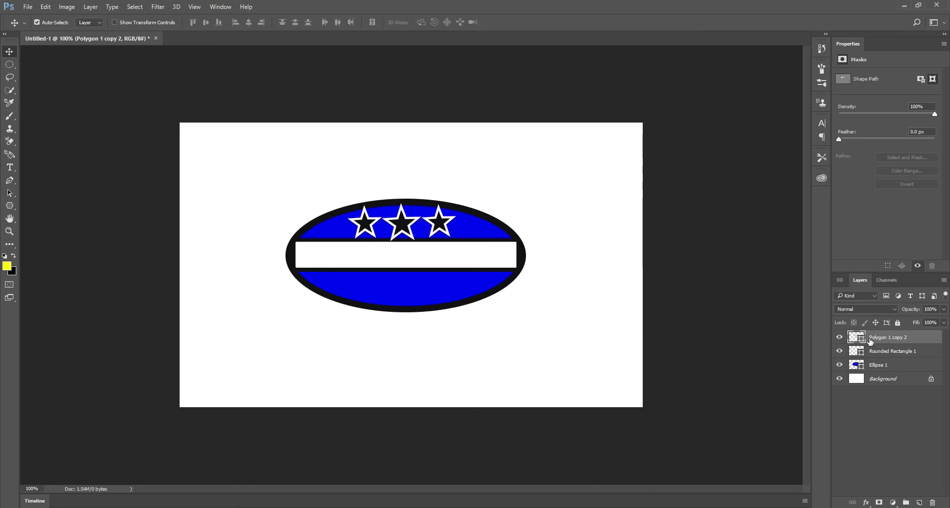
right_click(871, 341)
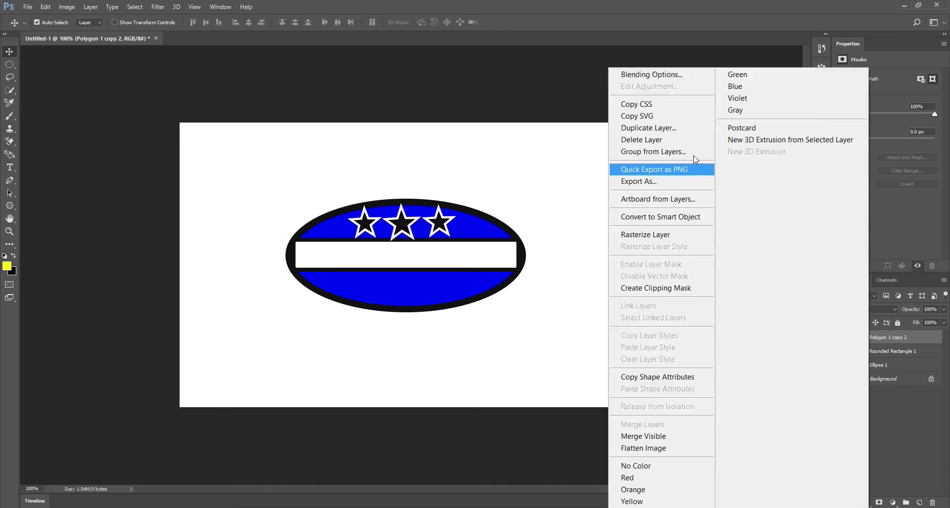
click(668, 130)
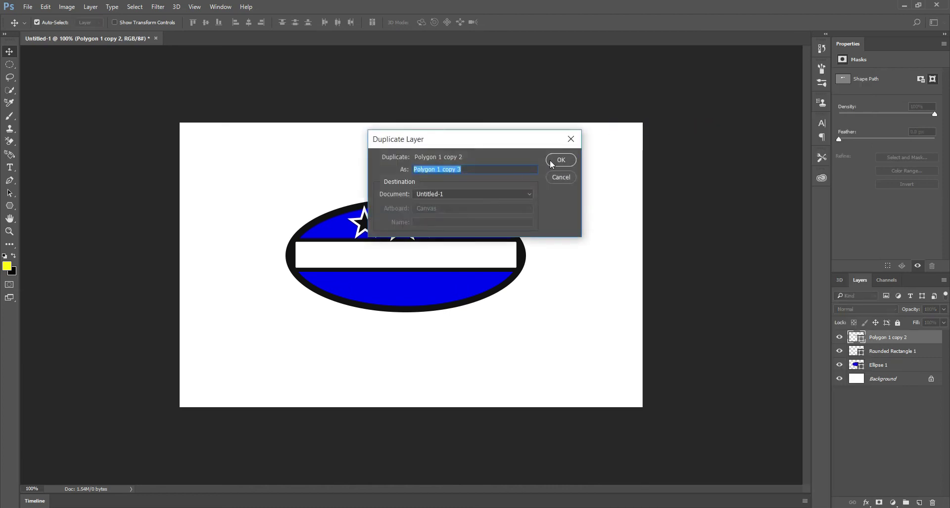
Step: Create Polygon 1 copy 3 and move it below the white band, aligned under the upper stars
click(552, 163)
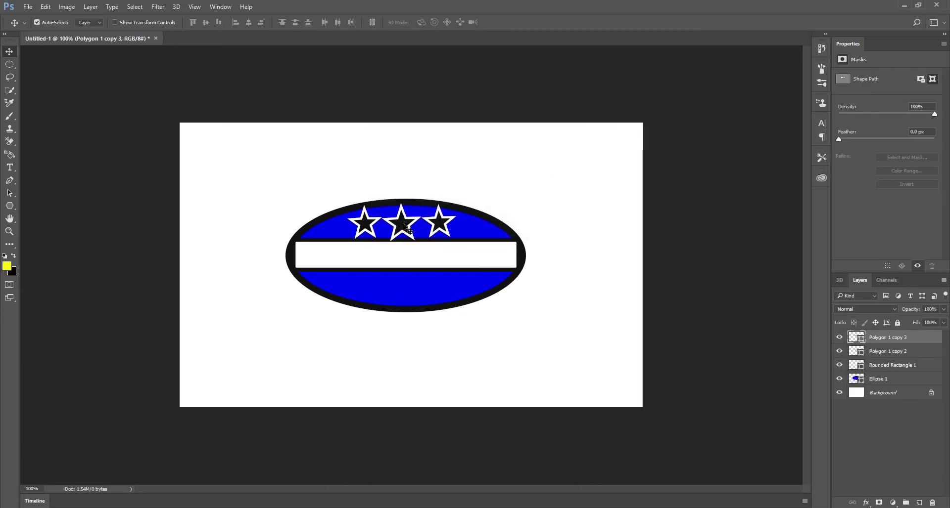
drag(405, 228, 406, 289)
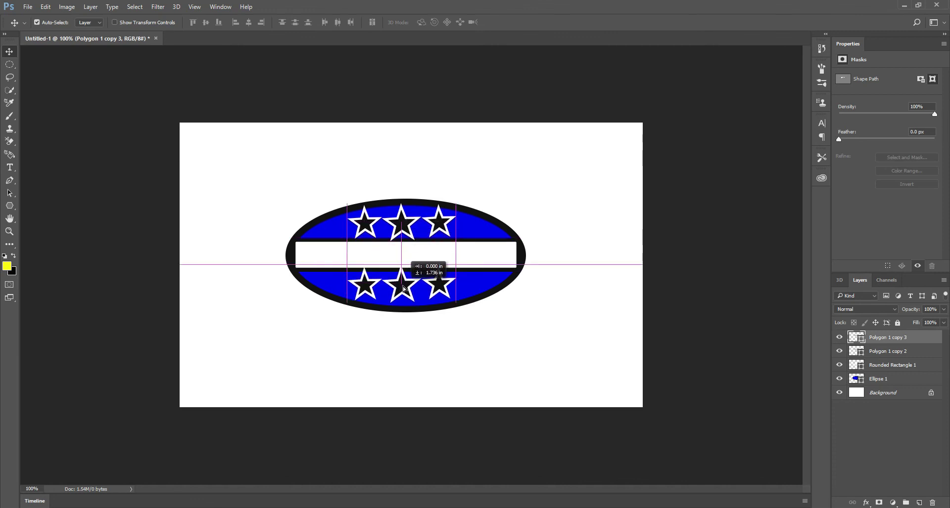
drag(405, 289, 404, 287)
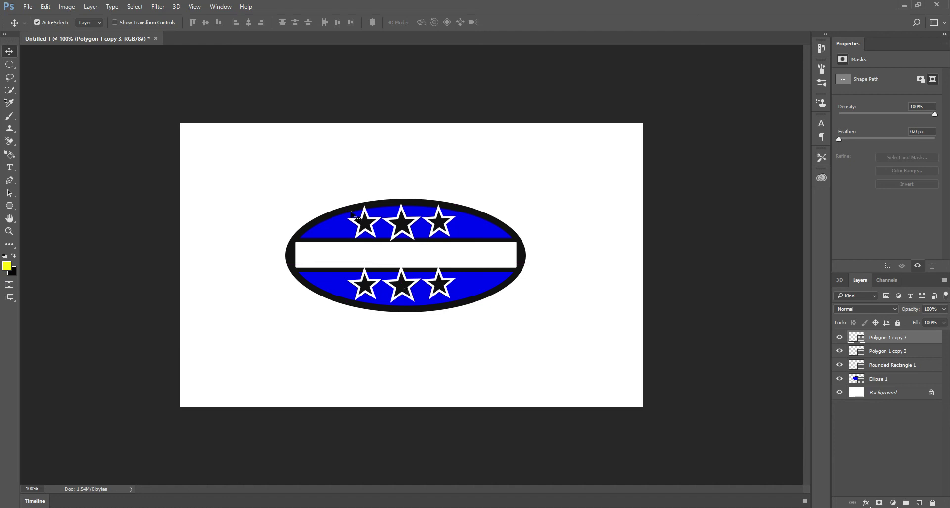
Step: Draw a horizontal text box above the badge with near-black 0a0a0a as the text colour
click(10, 169)
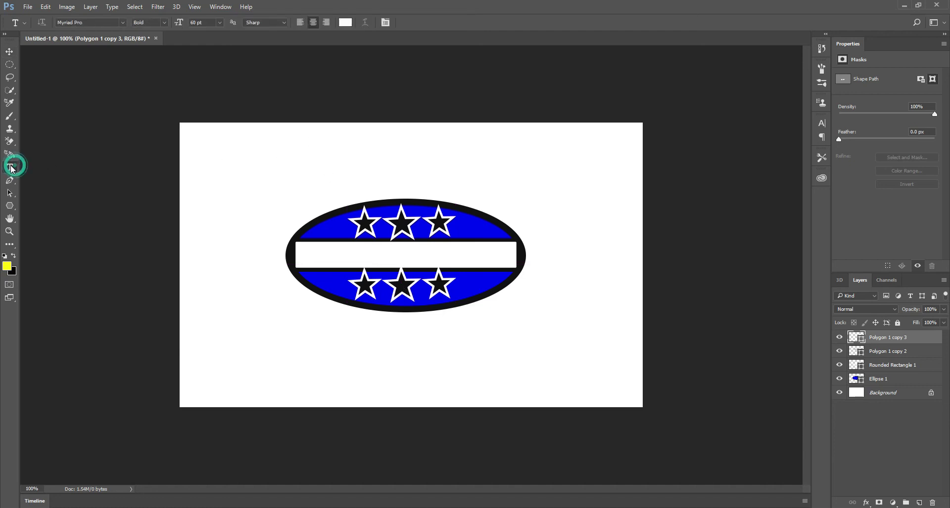
right_click(10, 168)
click(67, 168)
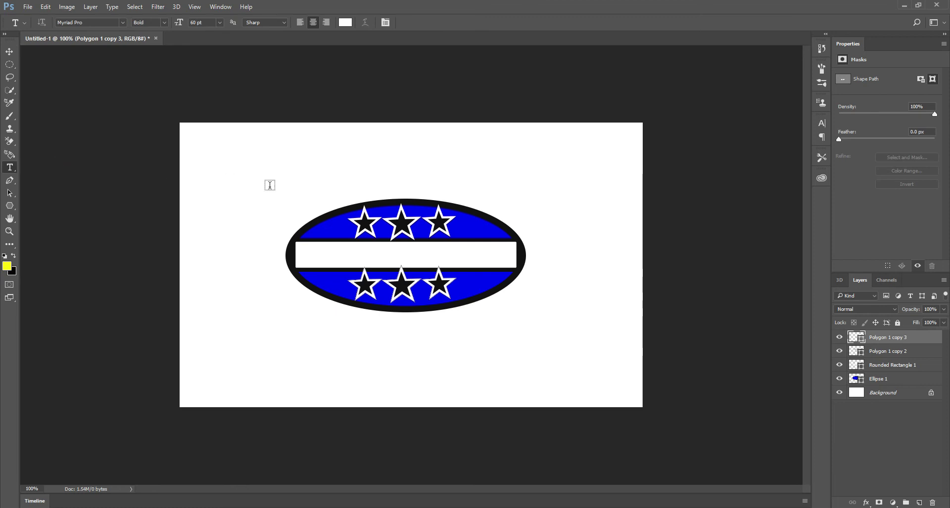
drag(238, 161, 338, 190)
click(346, 22)
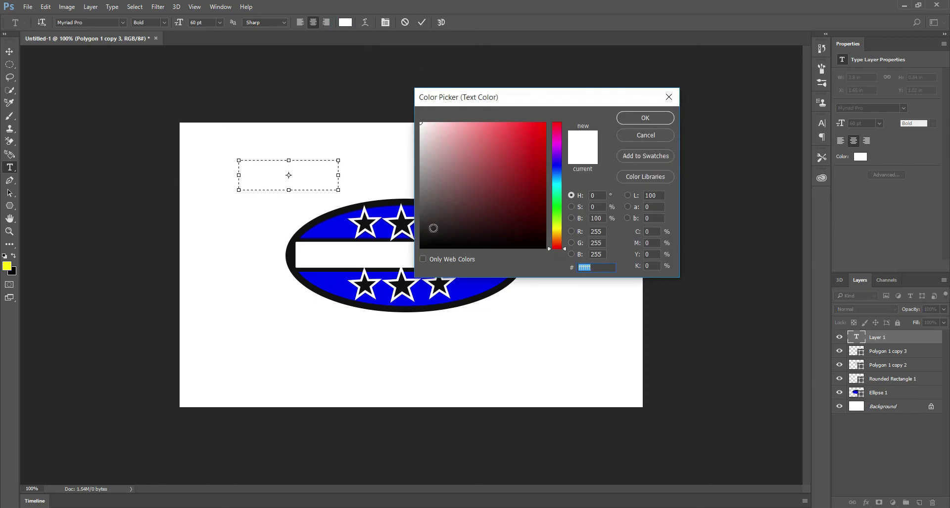
click(426, 243)
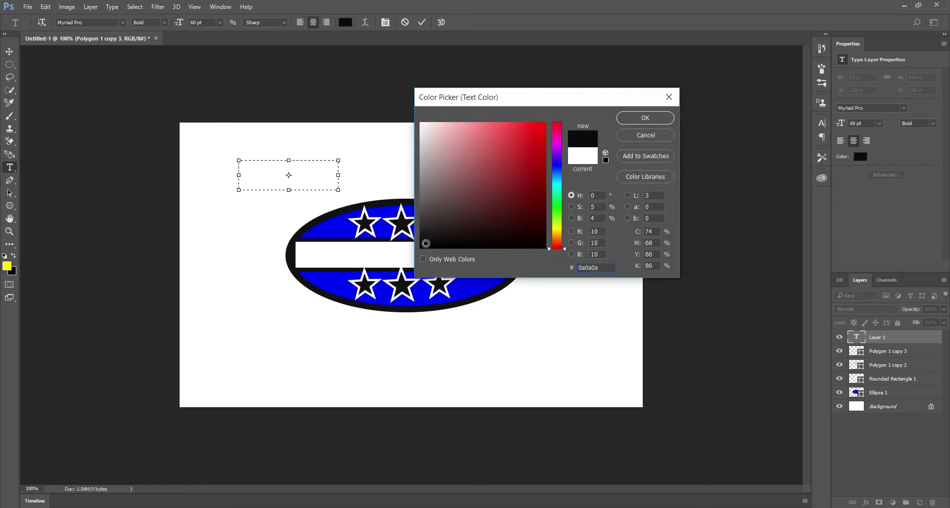
click(645, 119)
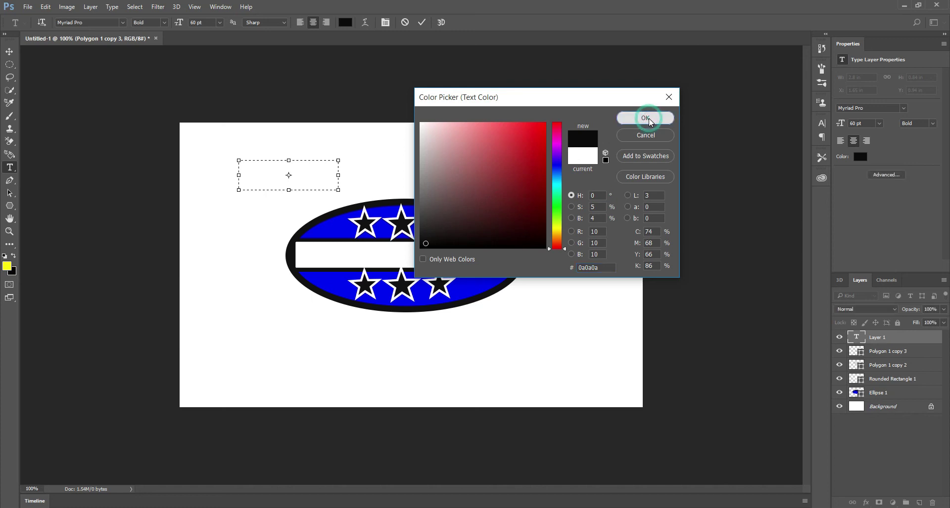
Step: Type 'ABC Company' in the text box and commit it
text(A)
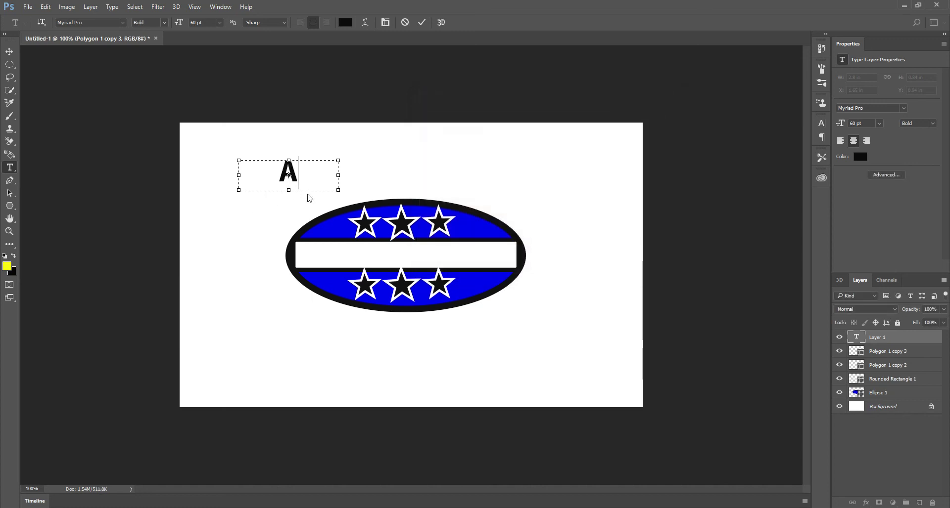
text(BC)
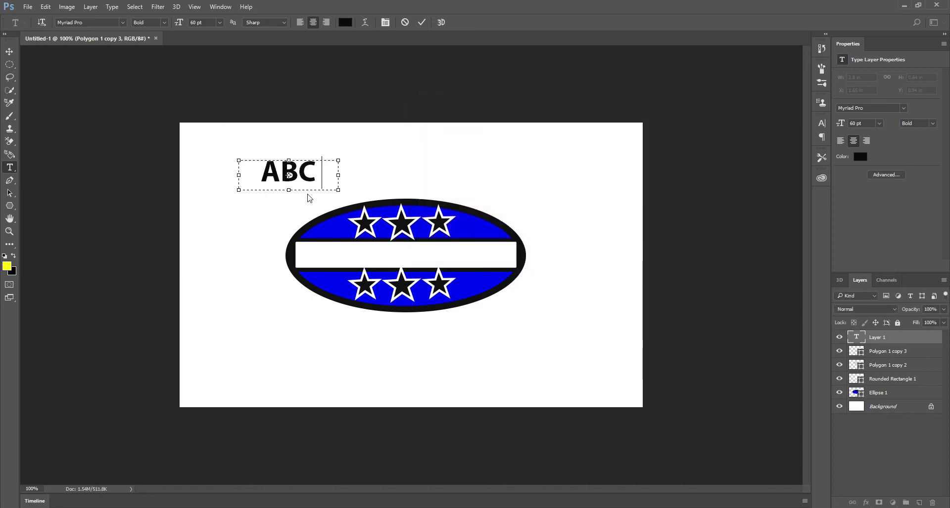
text( Co)
key(BackSpace)
key(BackSpace)
key(BackSpace)
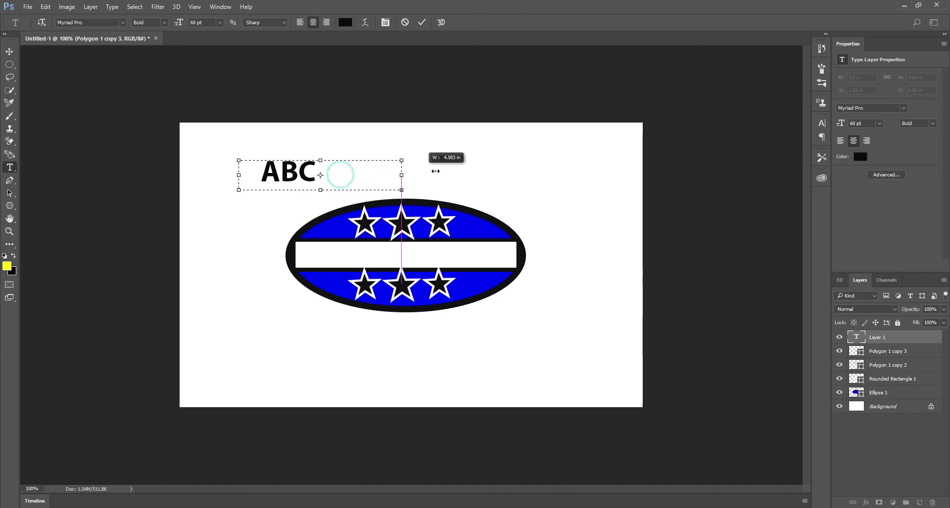
text(Company)
click(492, 176)
Step: Move the ABC Company text onto the centre of the white band
key(v)
drag(373, 174, 445, 253)
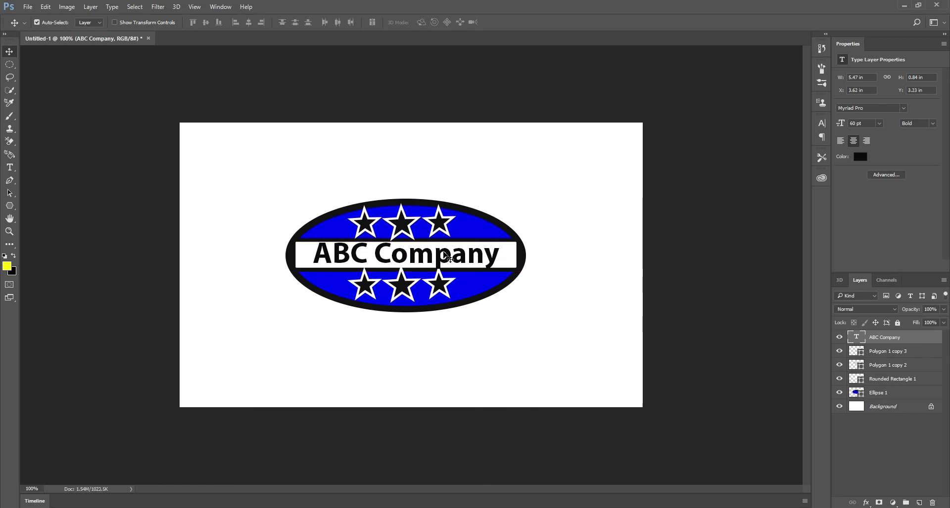
key(t)
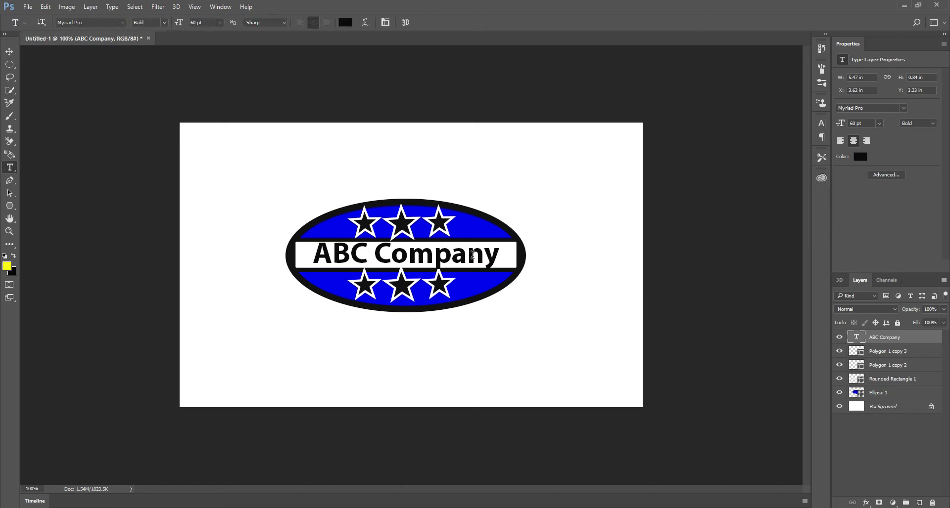
Step: Recolour the whole ABC Company text bright red (f90707) and bring up the Character panel
click(458, 254)
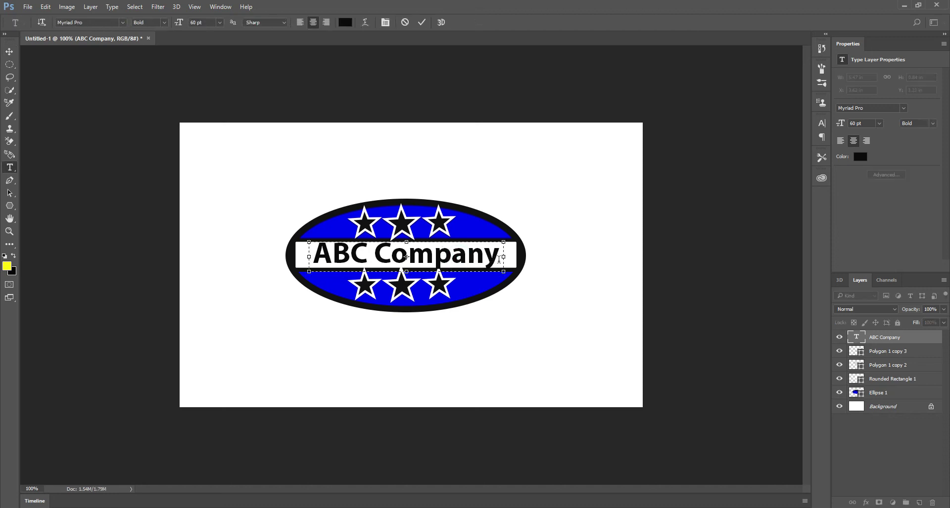
drag(499, 259, 318, 255)
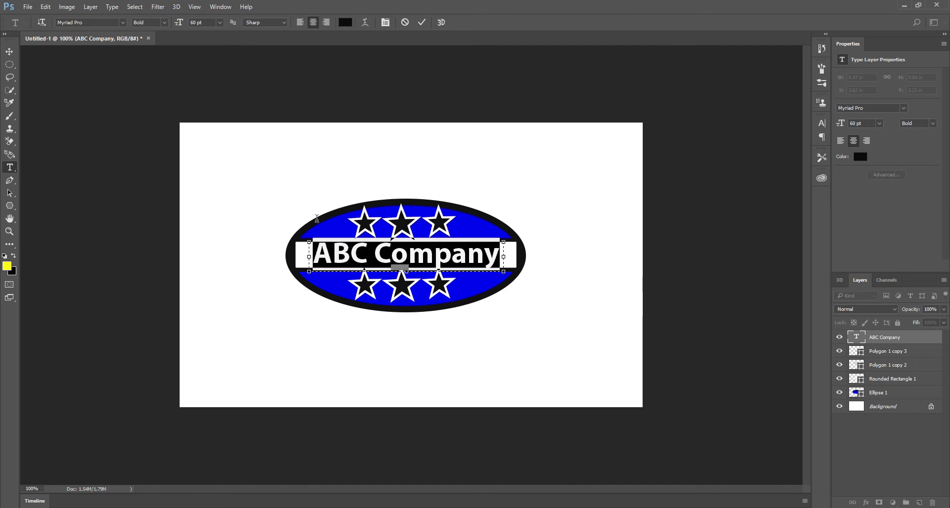
click(346, 24)
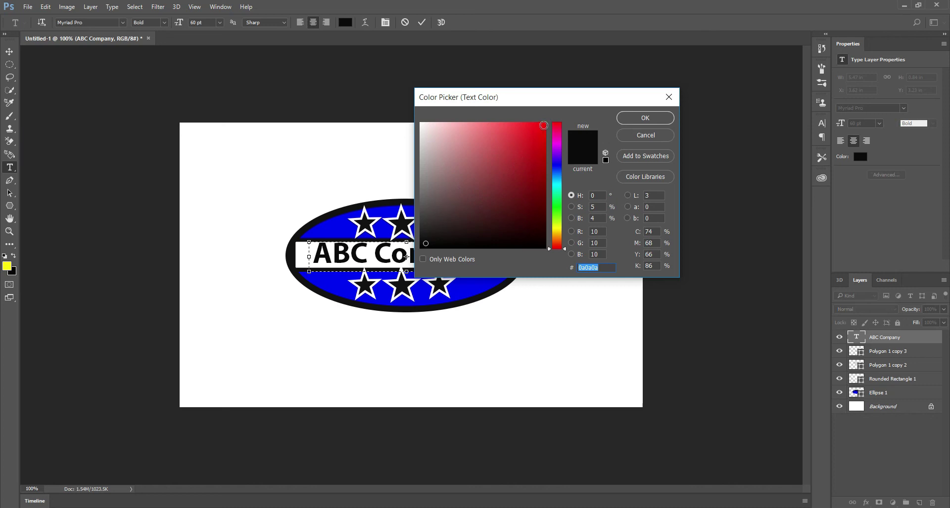
click(542, 125)
click(646, 117)
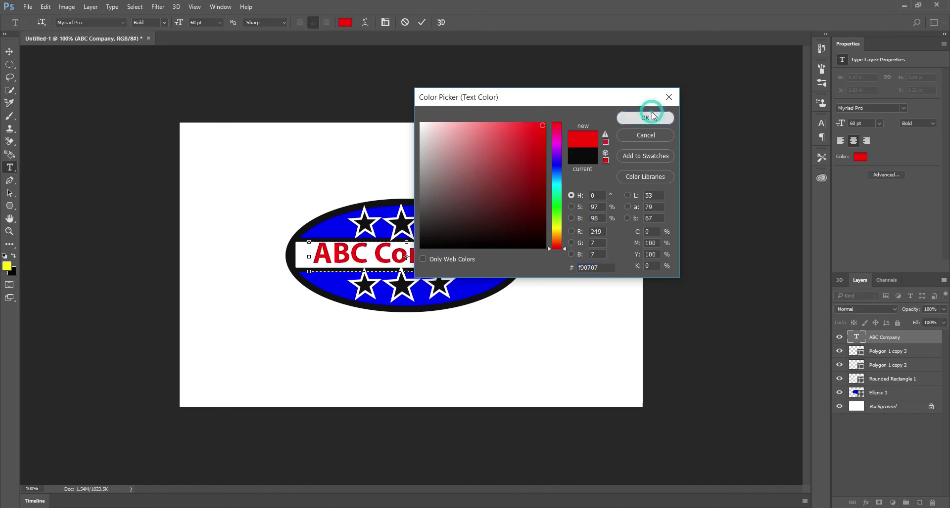
click(545, 243)
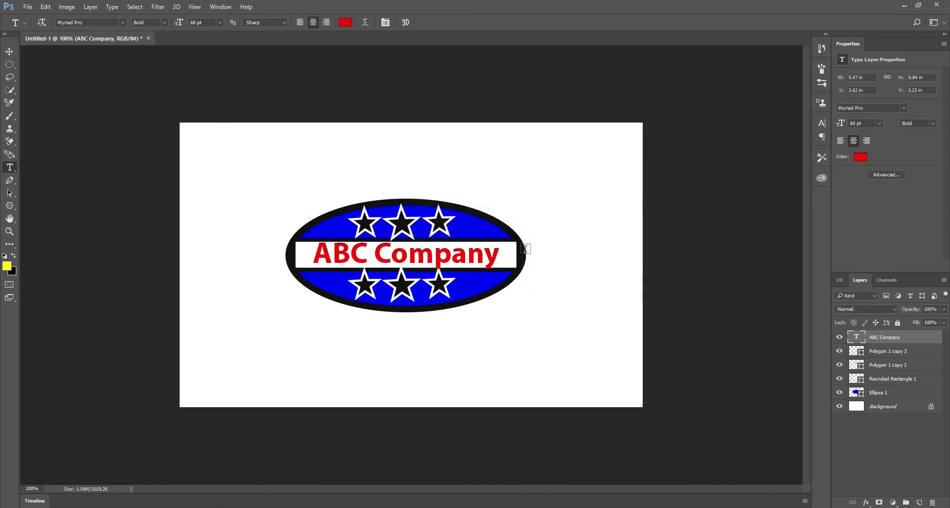
click(567, 252)
key(ctrl+t)
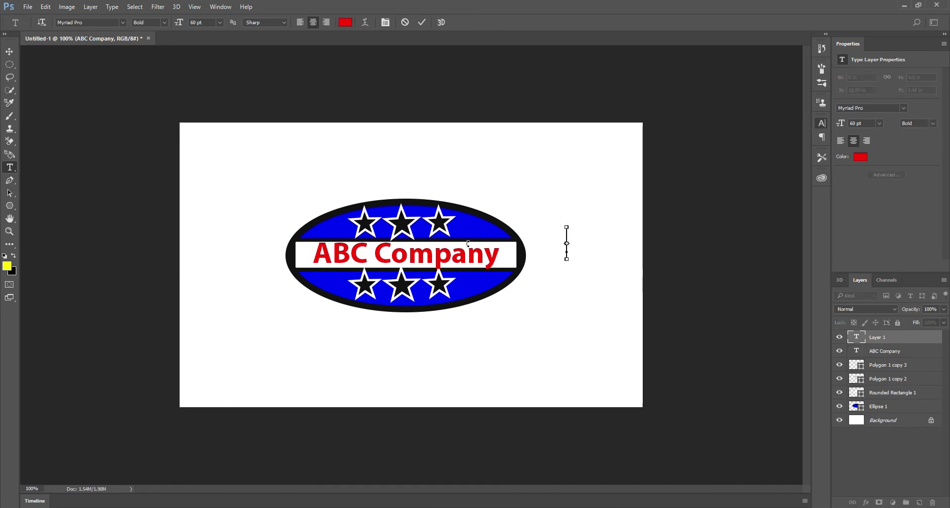
Step: Remove the empty text layer, scale ABC Company down to about 57 pt, and centre it on the band
click(875, 342)
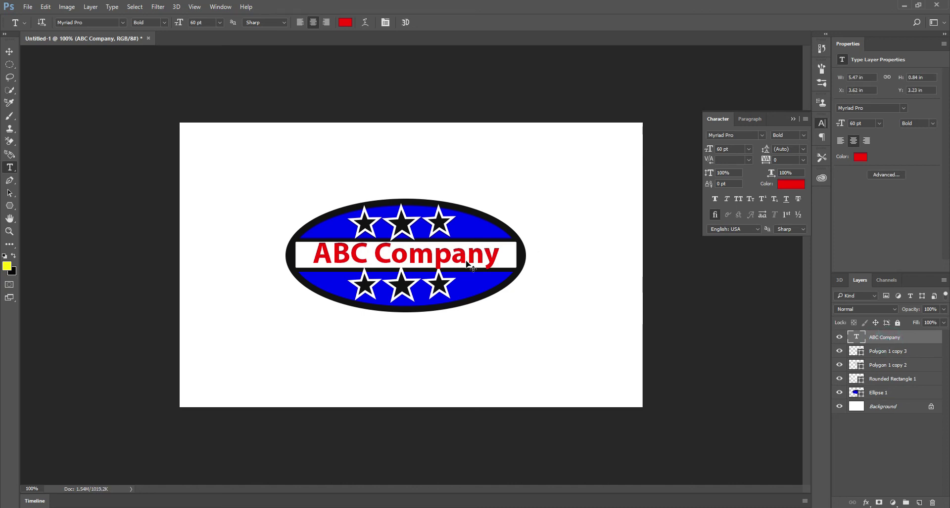
key(ctrl+t)
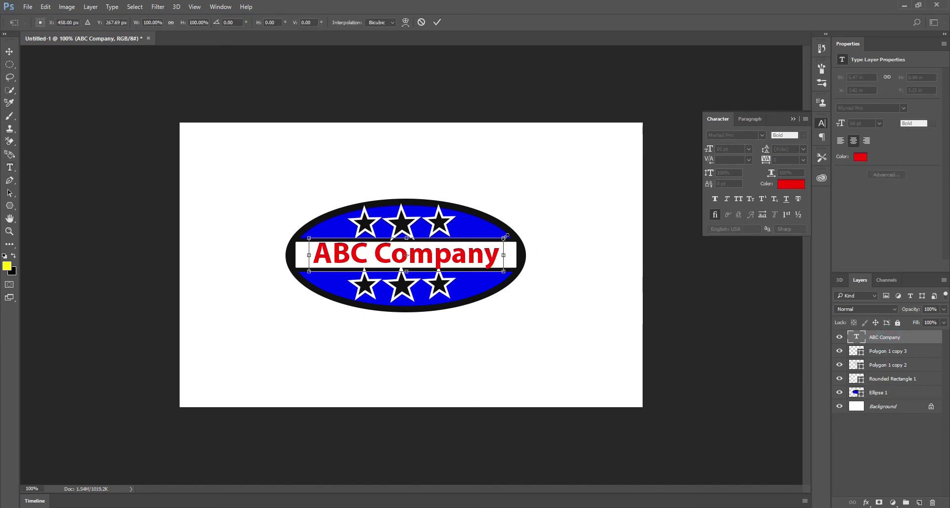
drag(504, 238, 494, 240)
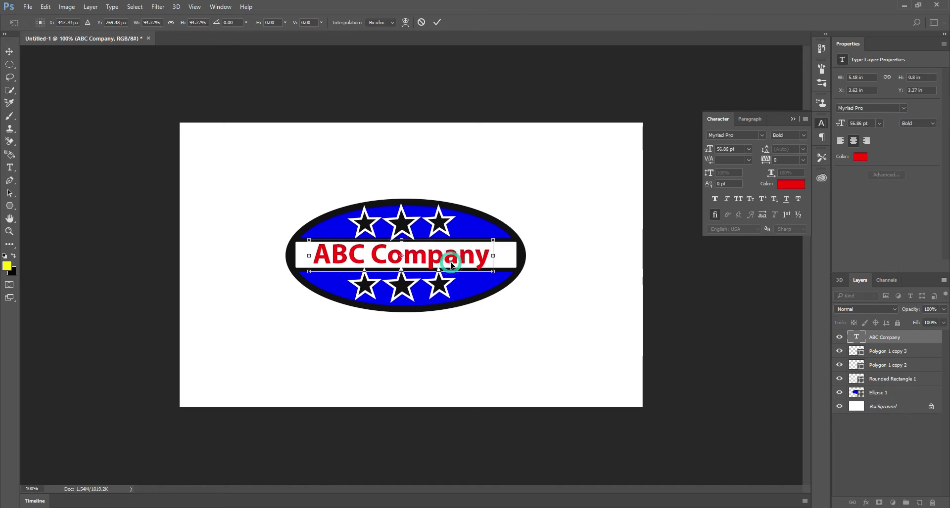
drag(451, 265, 456, 267)
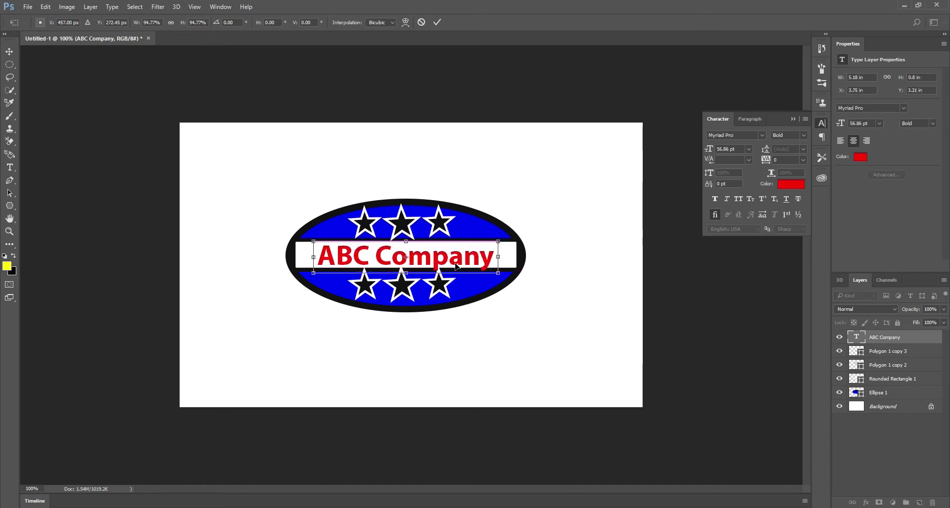
key(Return)
key(t)
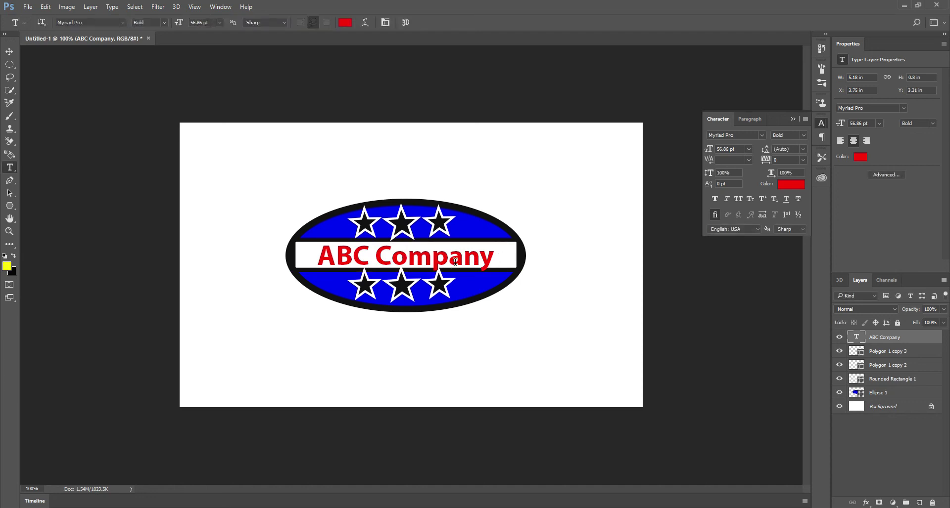
Step: Undo an accidental deletion, then widen the ABC Company text box across the full white band
double_click(400, 261)
key(BackSpace)
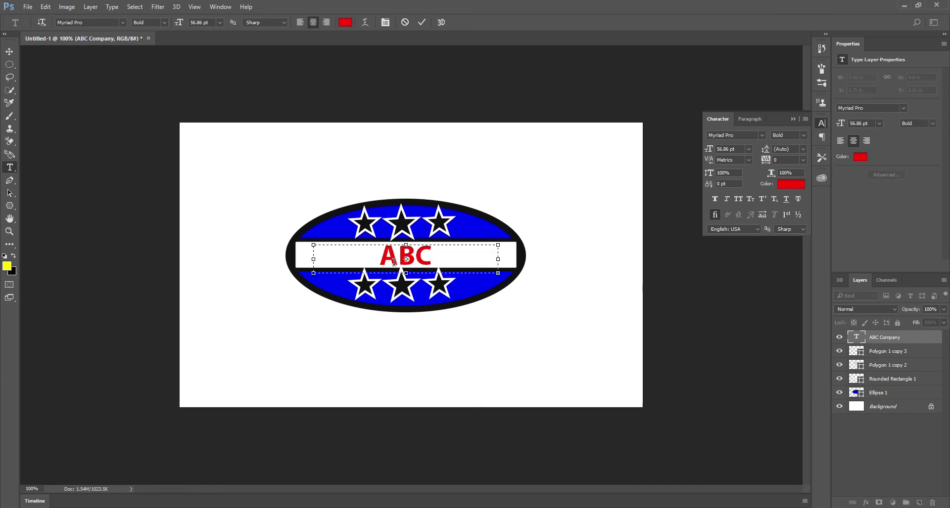
key(ctrl+z)
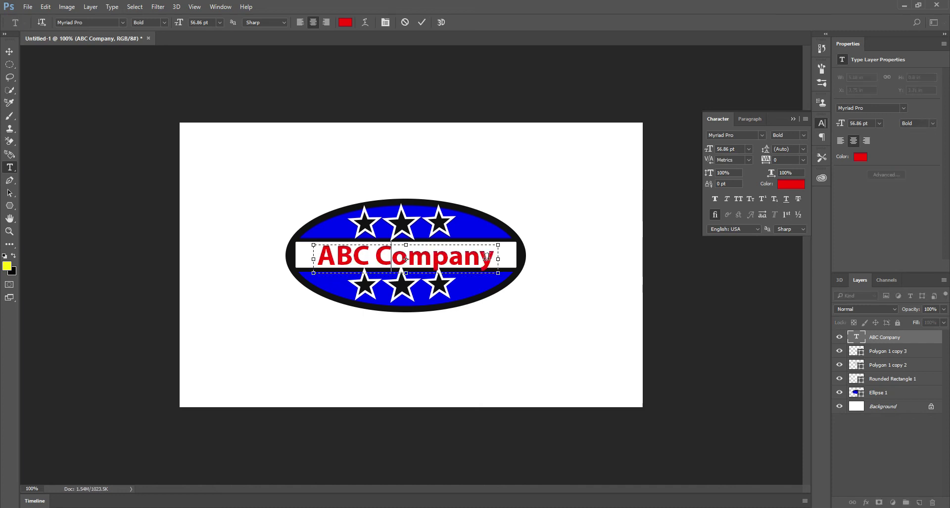
drag(498, 258, 519, 259)
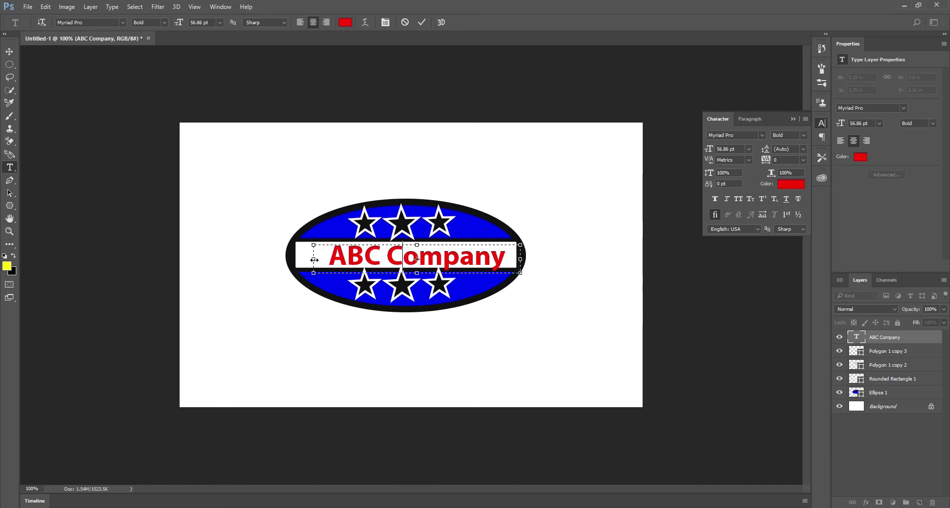
drag(313, 259, 292, 258)
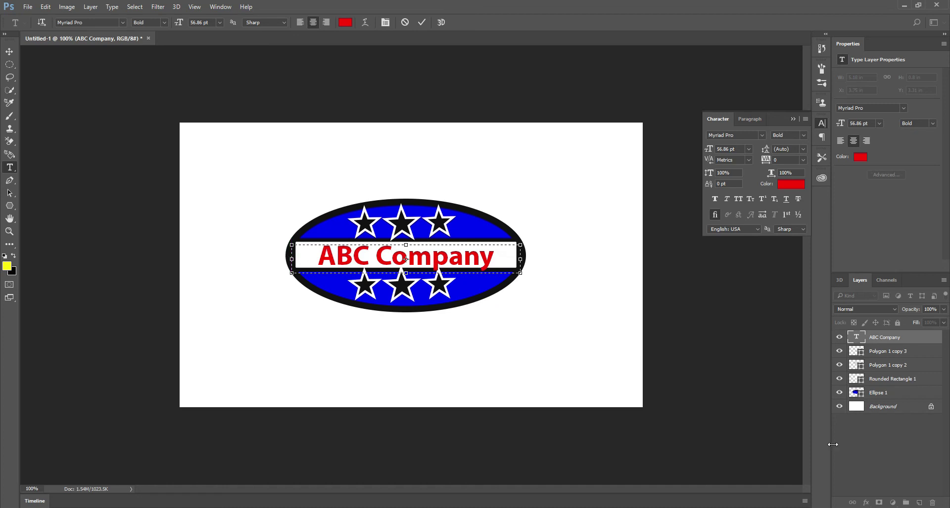
click(854, 451)
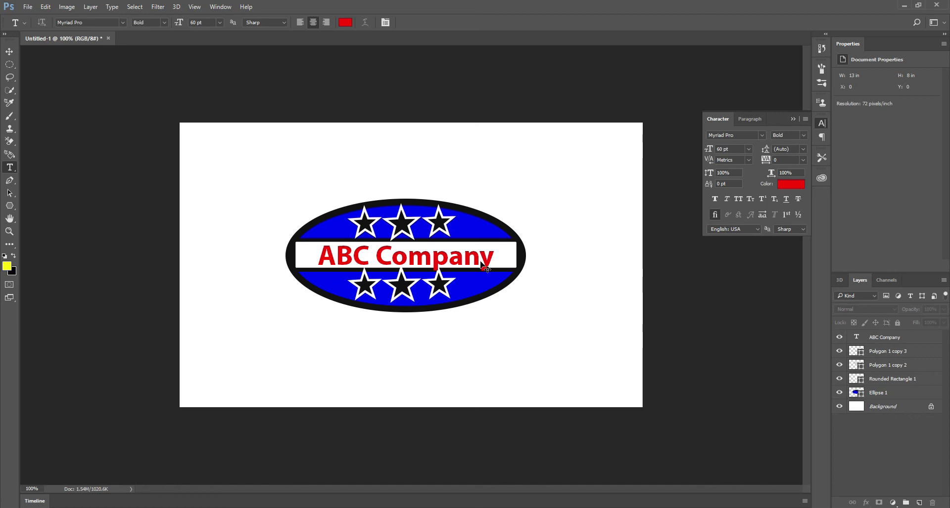
Step: Briefly transform the ABC Company layer's height, leaving it unchanged, then close the Character panel
click(881, 340)
key(ctrl+t)
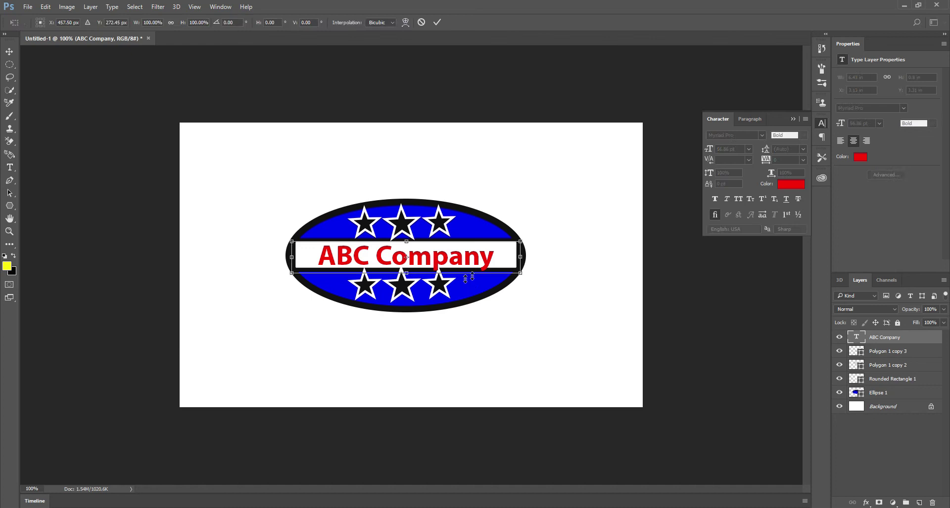
click(407, 240)
click(407, 242)
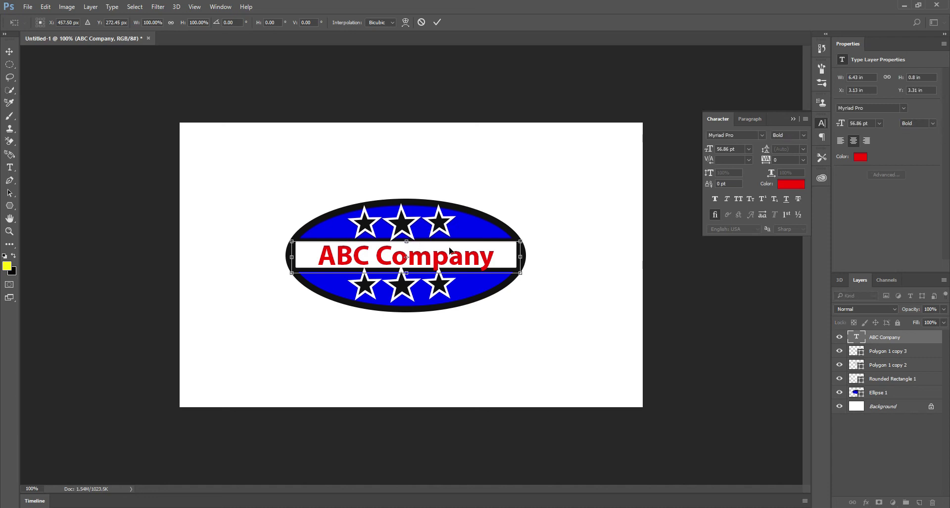
click(406, 240)
drag(406, 241, 406, 241)
key(t)
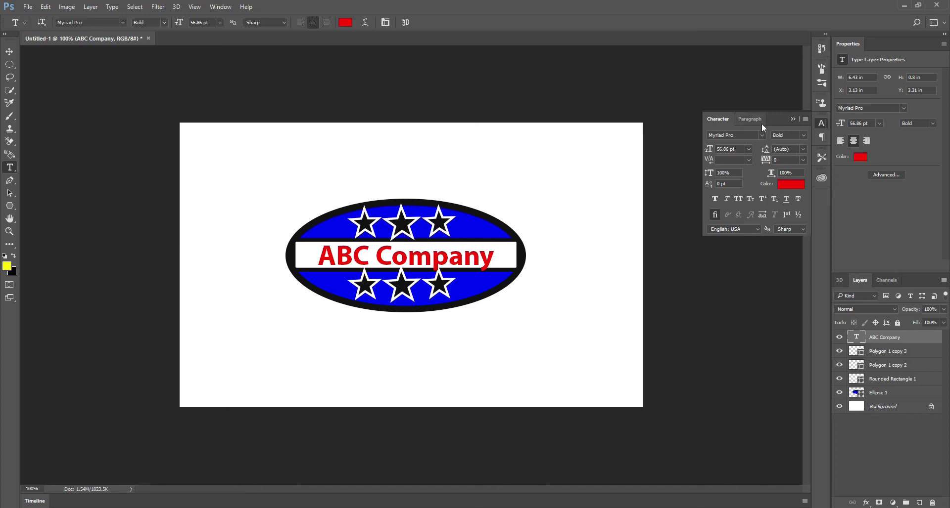
click(793, 120)
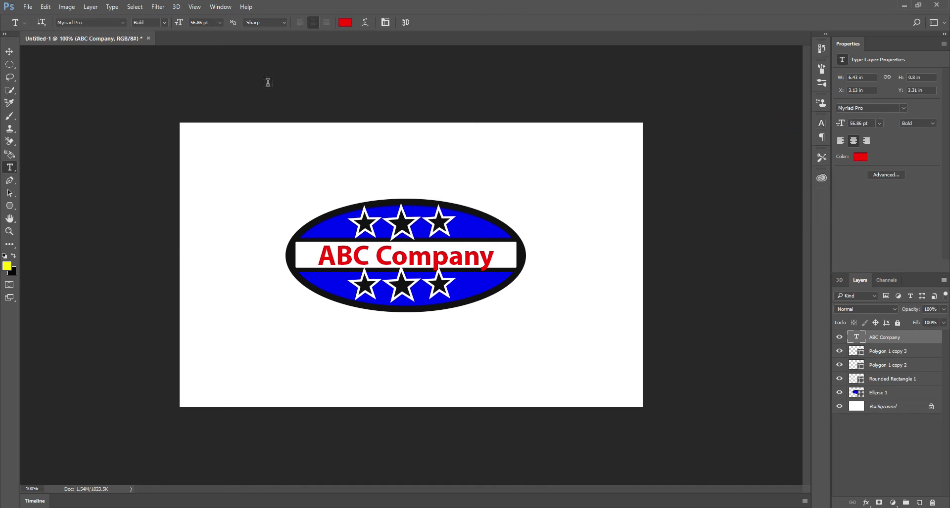